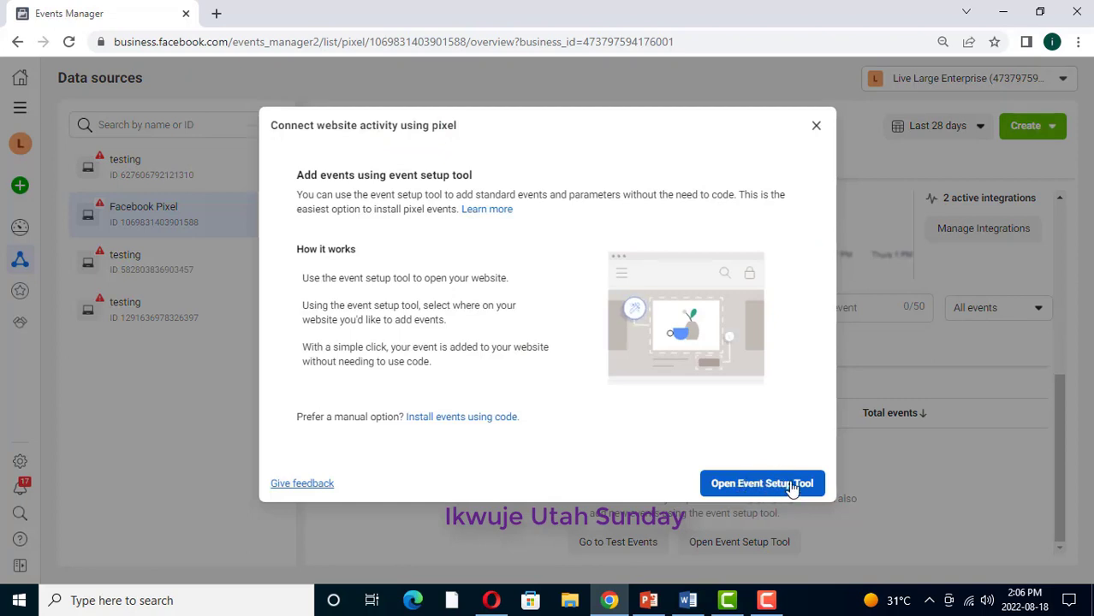
# Step: Launch the Event Setup Tool from the pixel's 'Connect website activity' dialog
pyautogui.click(762, 484)
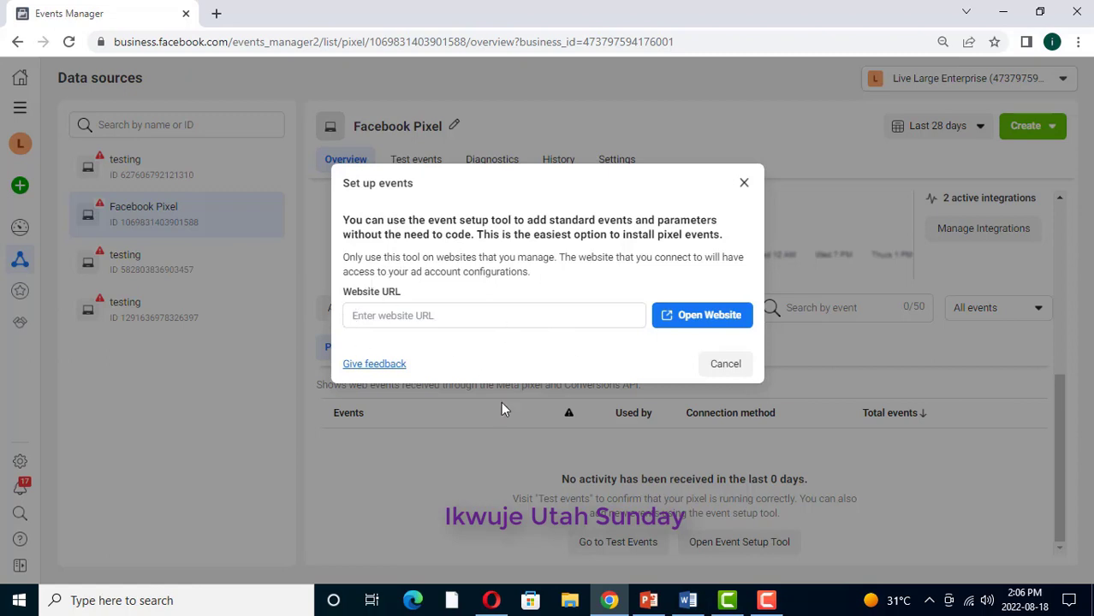
# Step: Switch to Opera, where the WordPress Header & Footer admin page is loading
pyautogui.click(493, 605)
# Step: Open growmoney.com.ng/thank in a new Opera tab and select its address
pyautogui.click(122, 7)
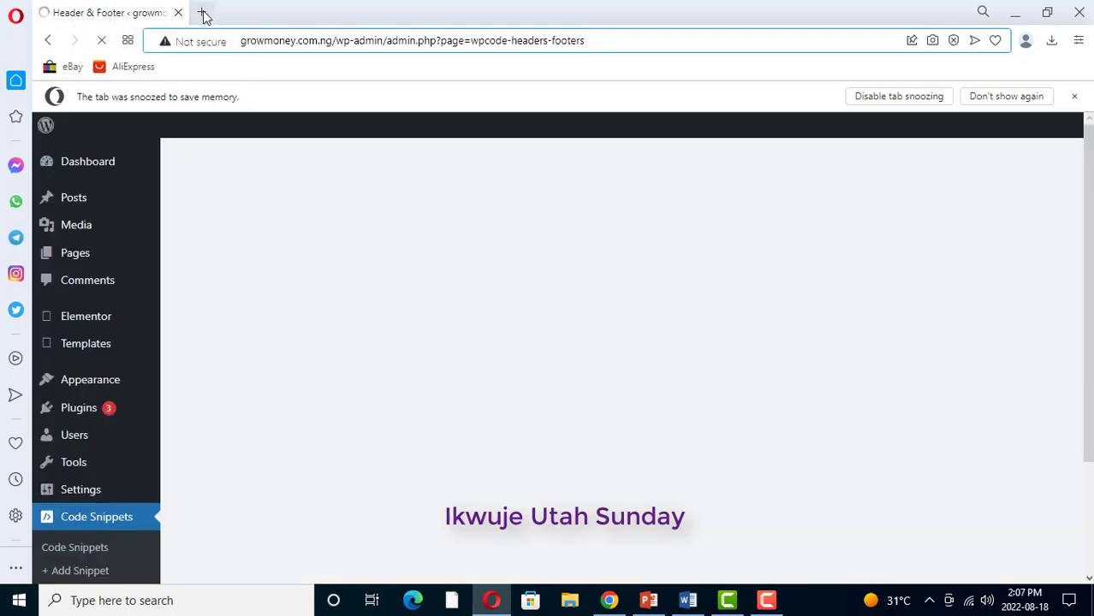
pyautogui.click(203, 13)
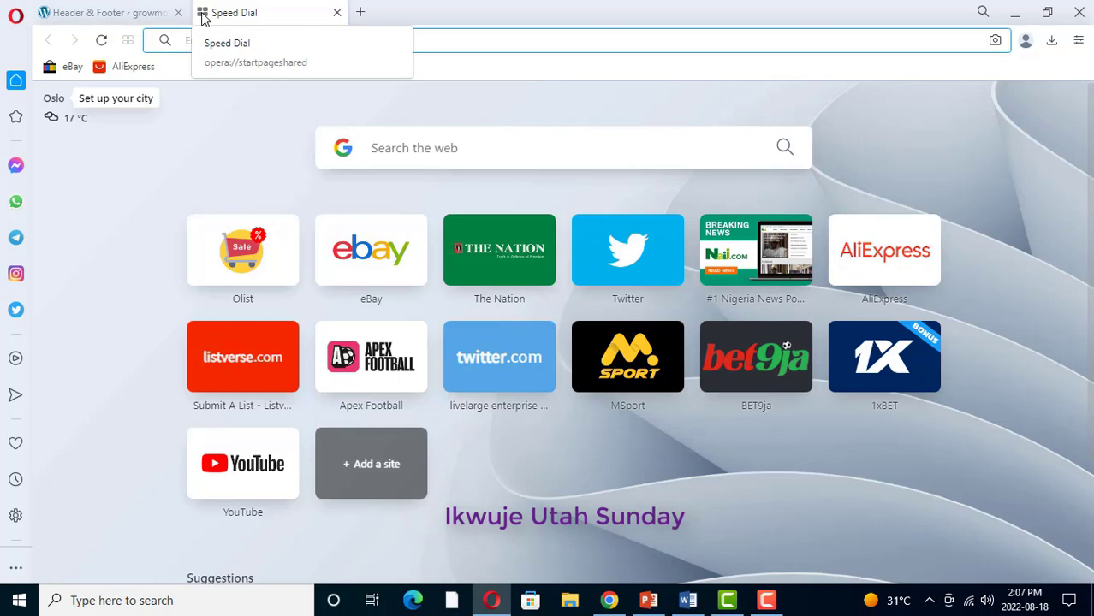
pyautogui.write('g')
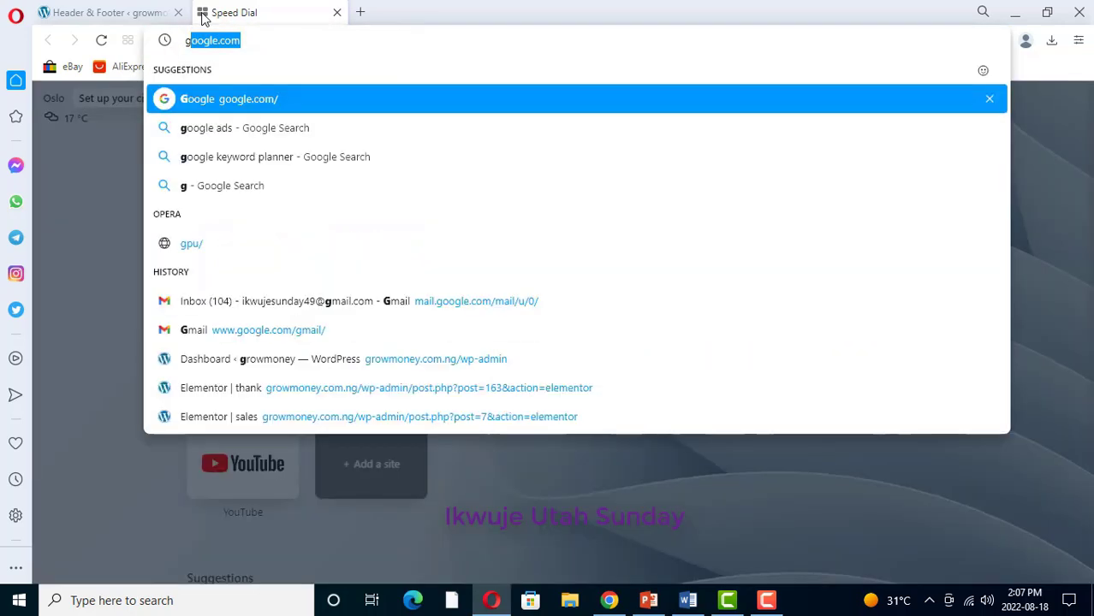
pyautogui.write('rowmoney')
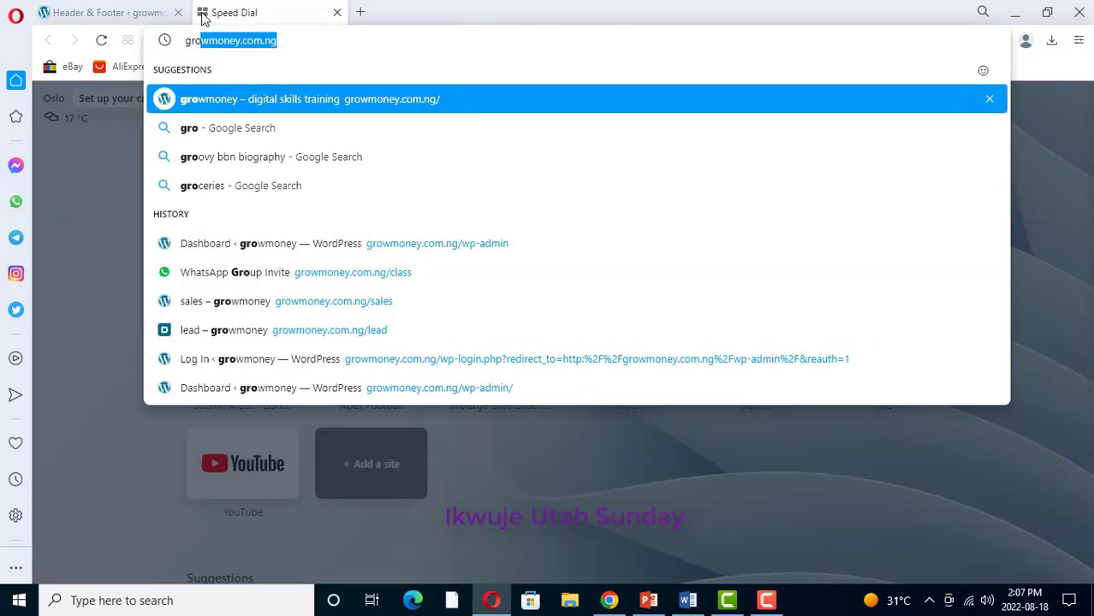
pyautogui.press('Right')
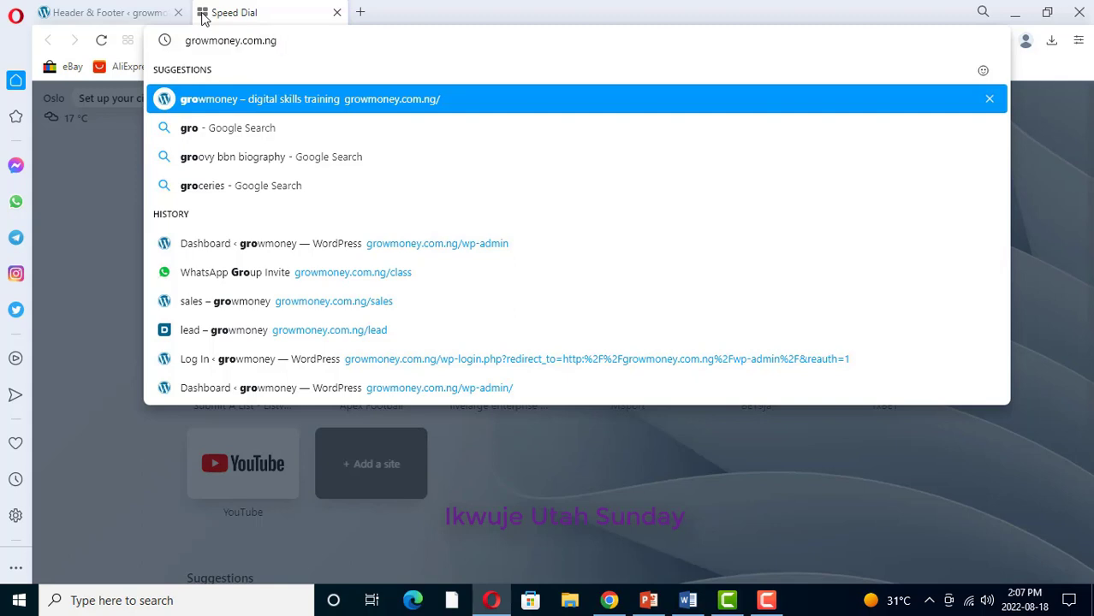
pyautogui.write('/th')
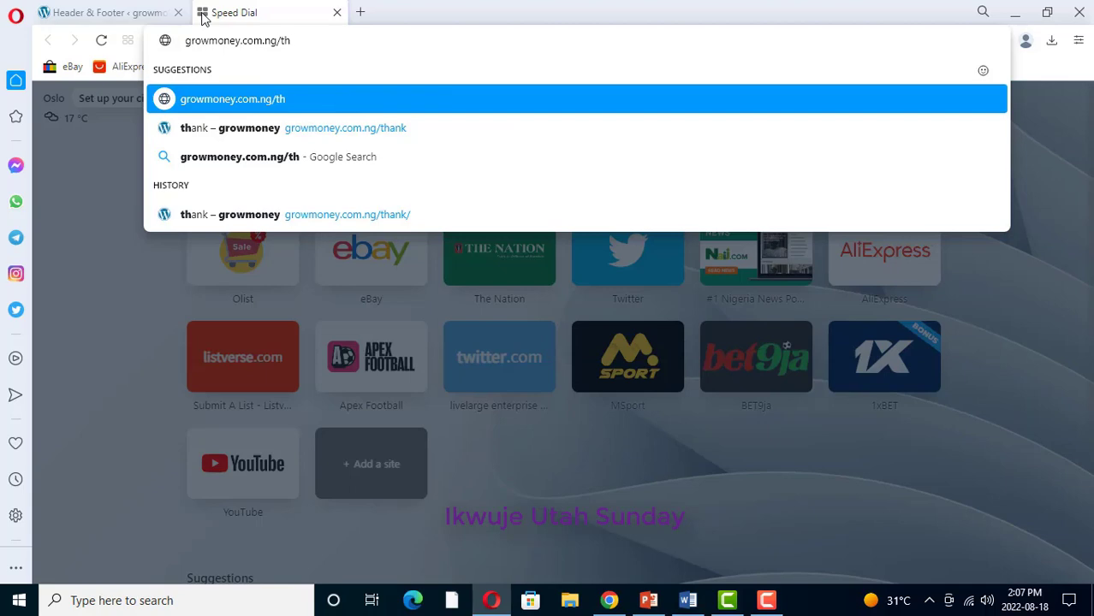
pyautogui.write('ank')
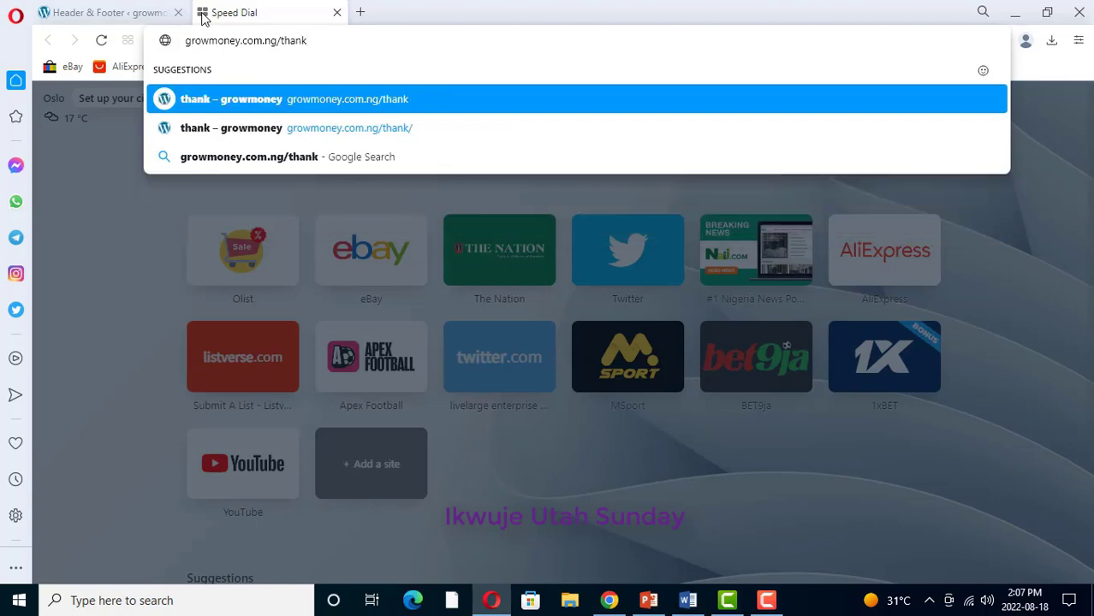
pyautogui.press('Return')
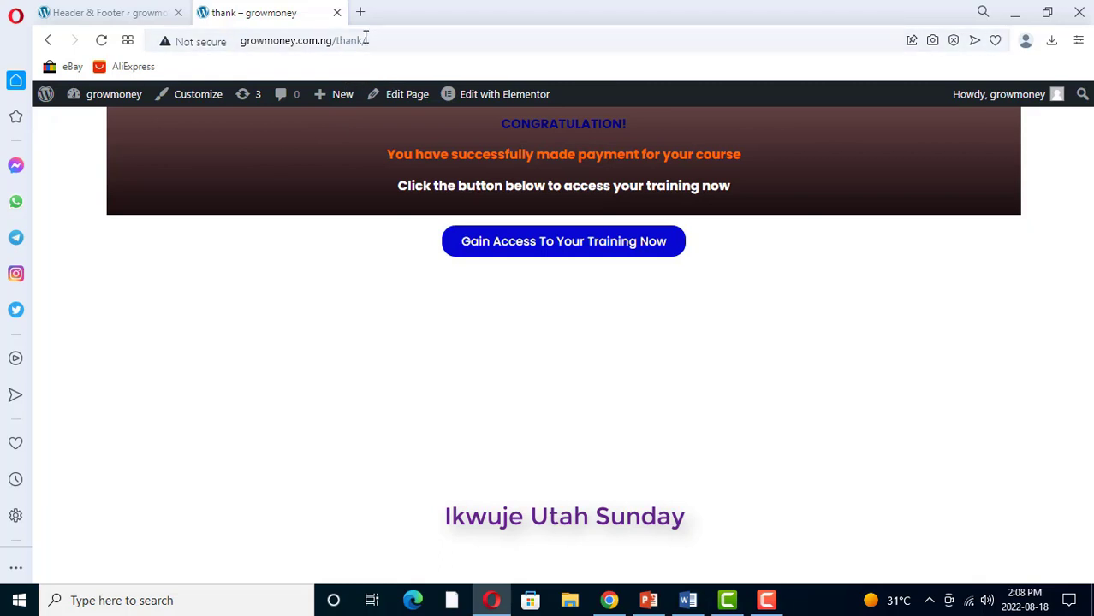
pyautogui.moveTo(363, 39); pyautogui.dragTo(242, 43)
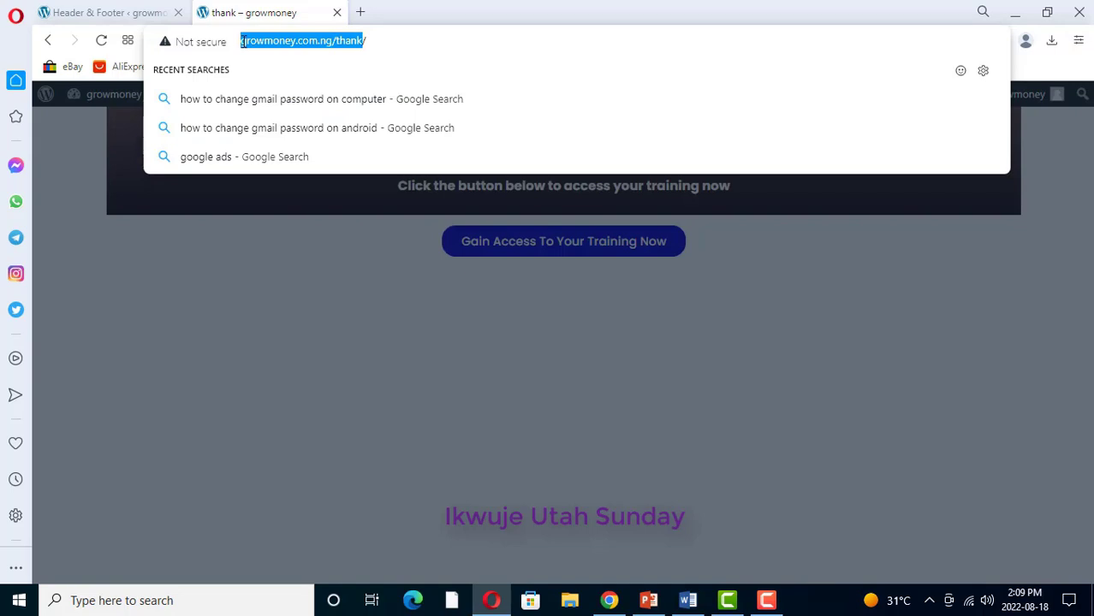
# Step: Copy the thank-you page address and return to the Events Manager setup dialog
pyautogui.press('Escape')
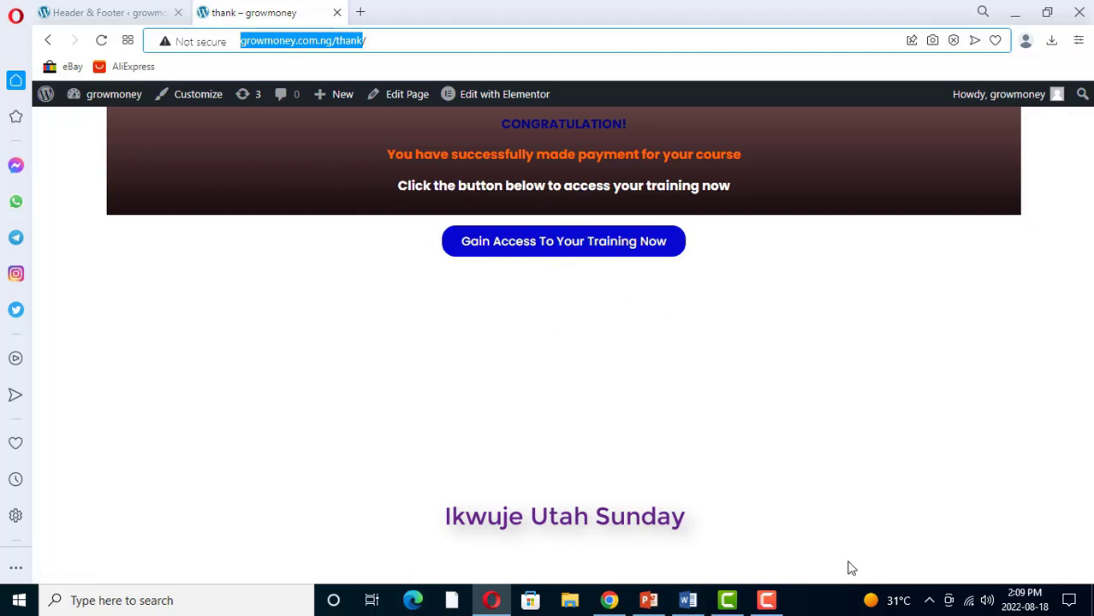
pyautogui.click(610, 600)
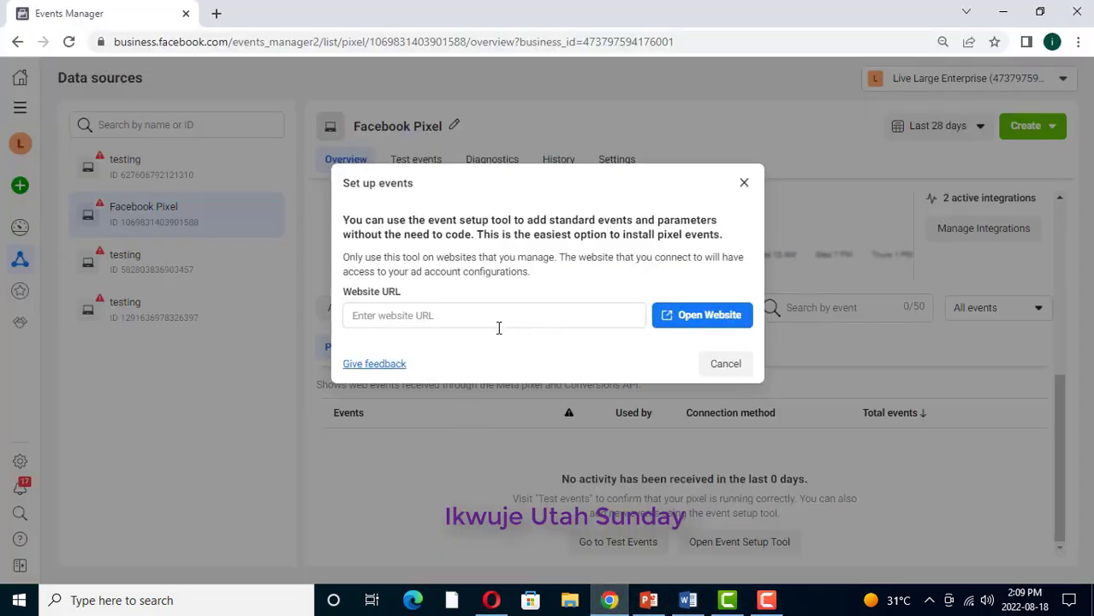
# Step: Enter the thank-you page address as the website URL and open it in the setup tool
pyautogui.click(443, 314)
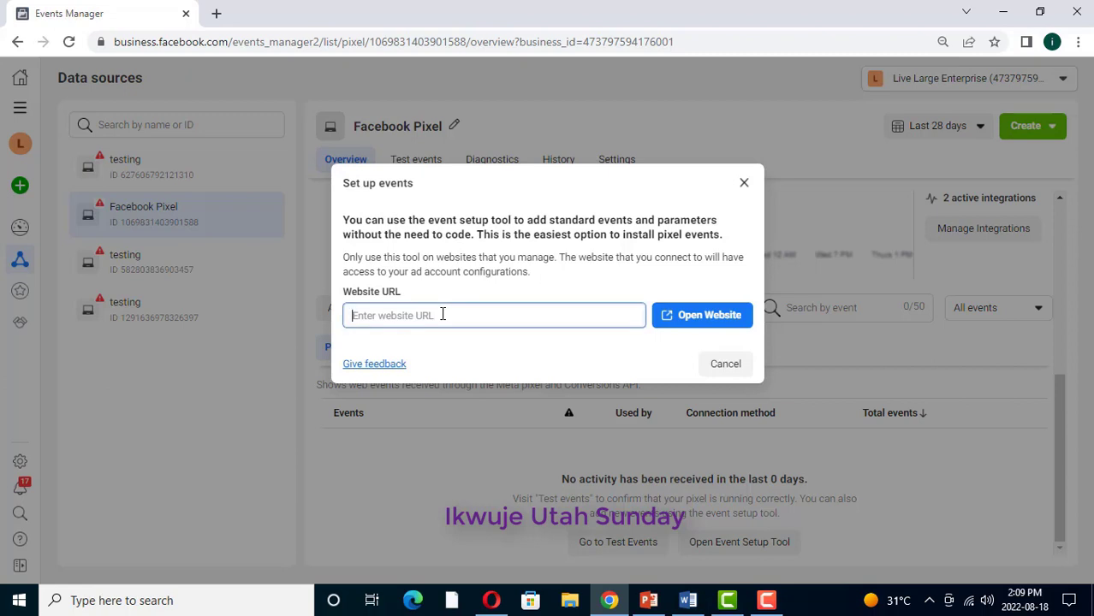
pyautogui.write('gr')
pyautogui.write('eo')
pyautogui.write('money.com.ng/thank')
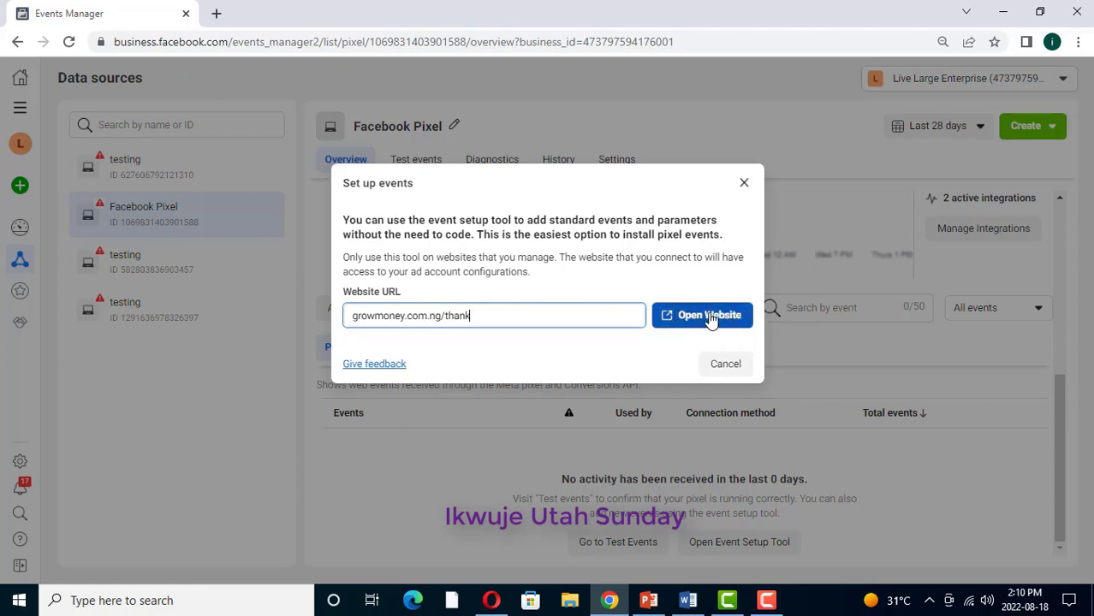
pyautogui.click(713, 319)
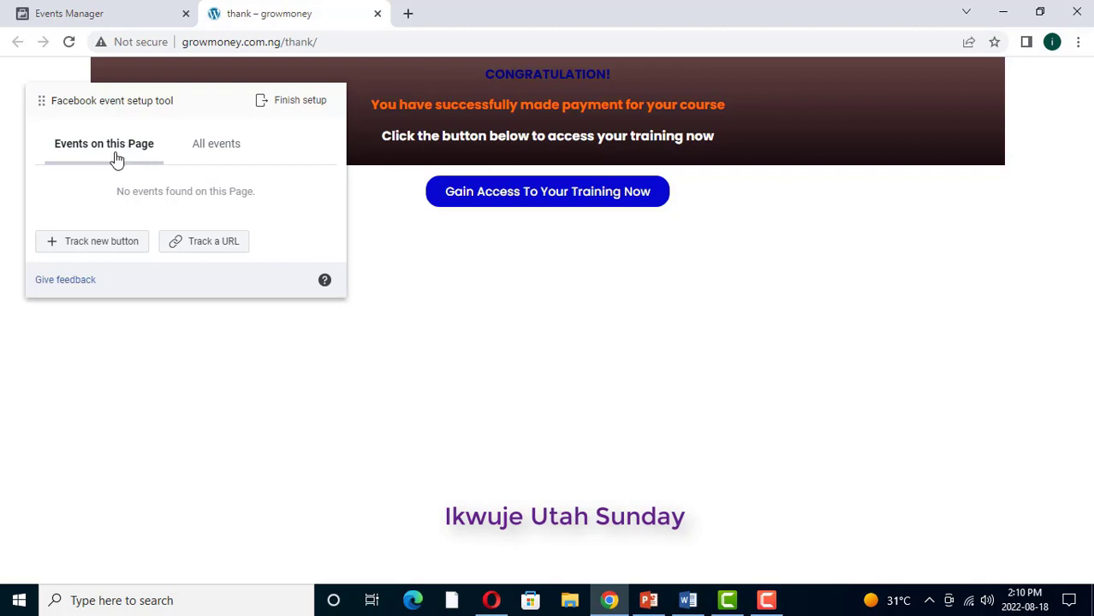
# Step: Show the events on this page and start tracking a new button
pyautogui.click(142, 158)
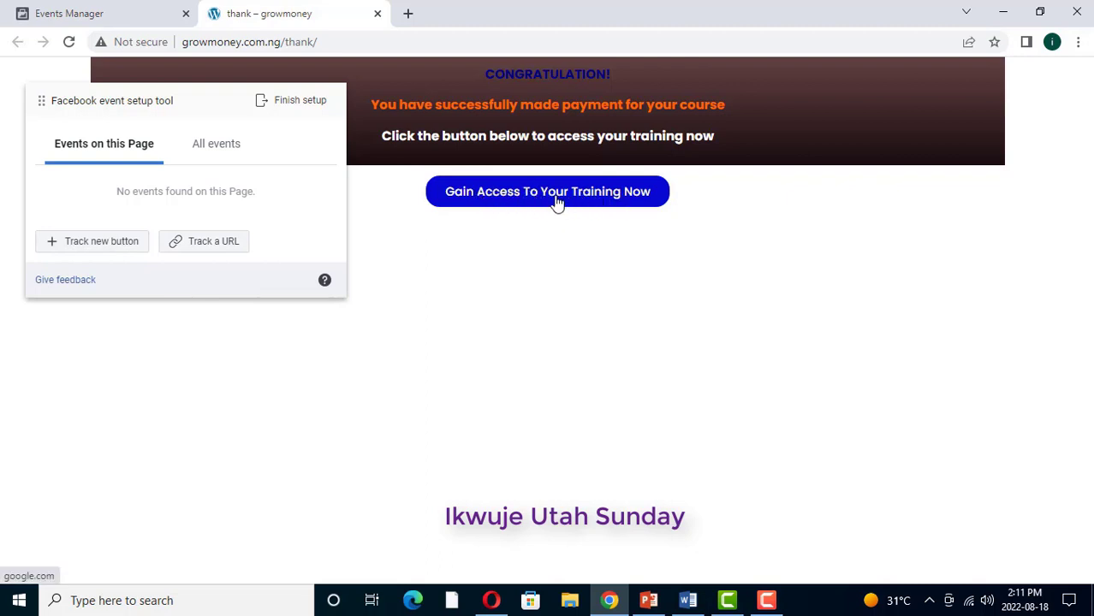
pyautogui.click(92, 242)
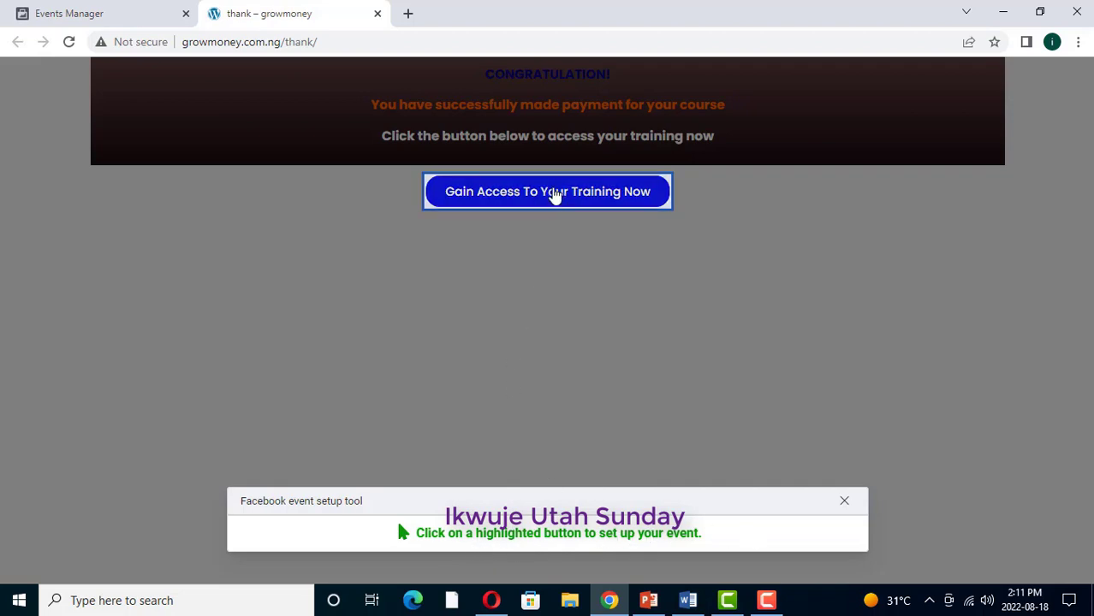
# Step: Assign the Purchase event to the 'Gain Access To Your Training Now' button and bring up its currency choices
pyautogui.click(555, 191)
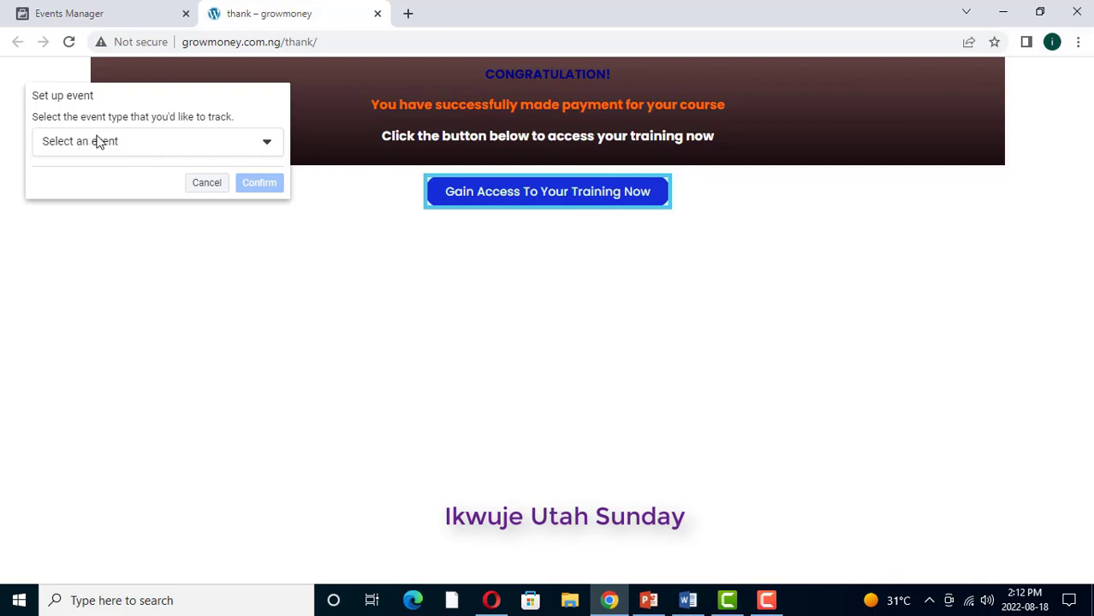
pyautogui.click(266, 143)
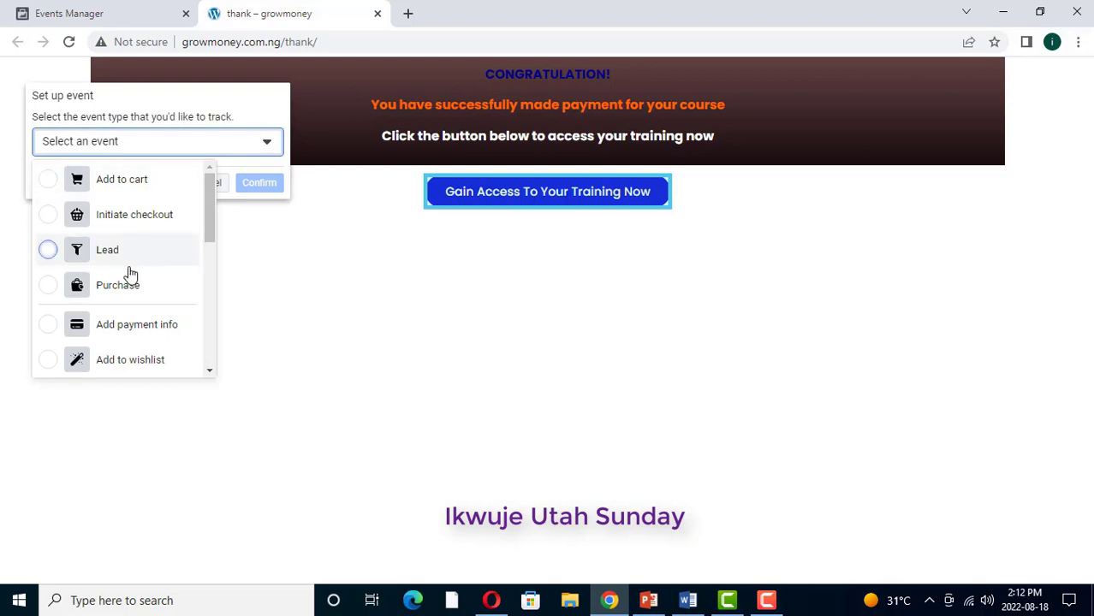
pyautogui.click(49, 287)
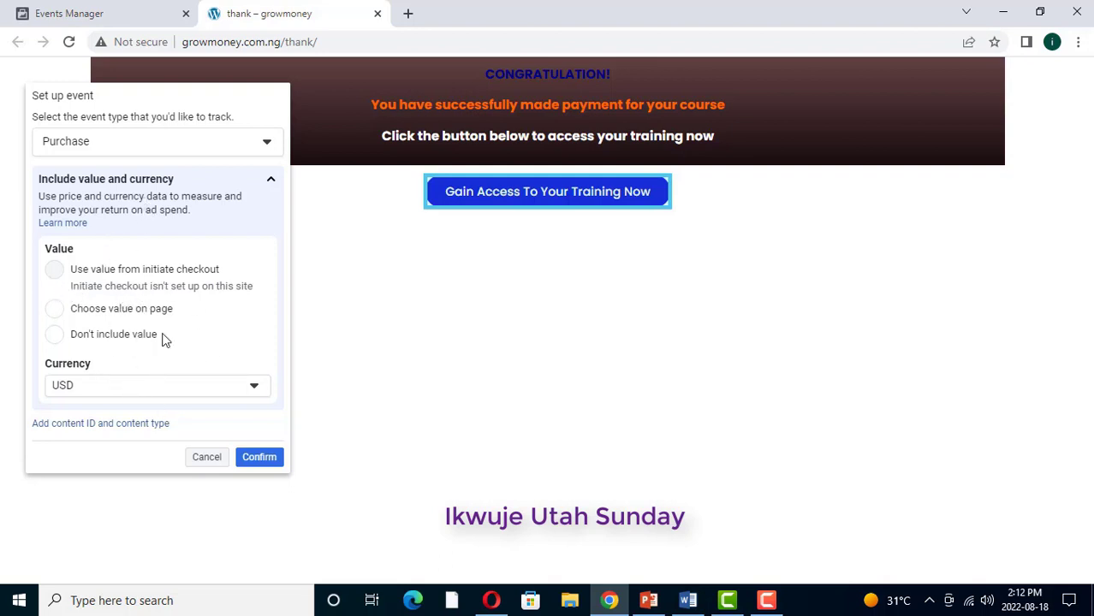
pyautogui.click(254, 388)
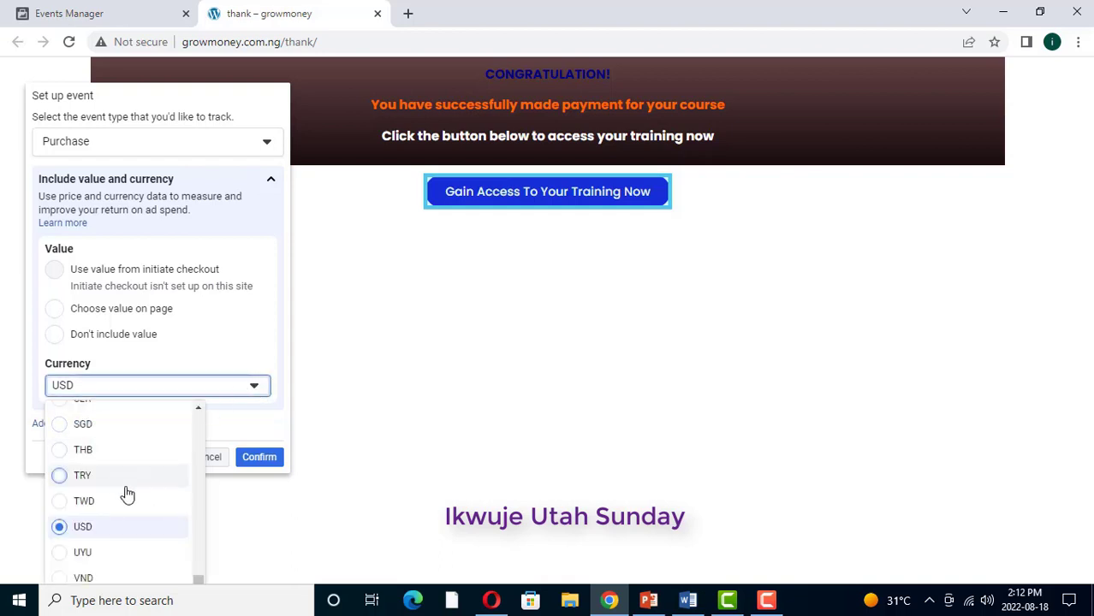
# Step: Set the Purchase currency to NGN, confirm the event, and review the All events list
pyautogui.scroll(7, 126, 495)
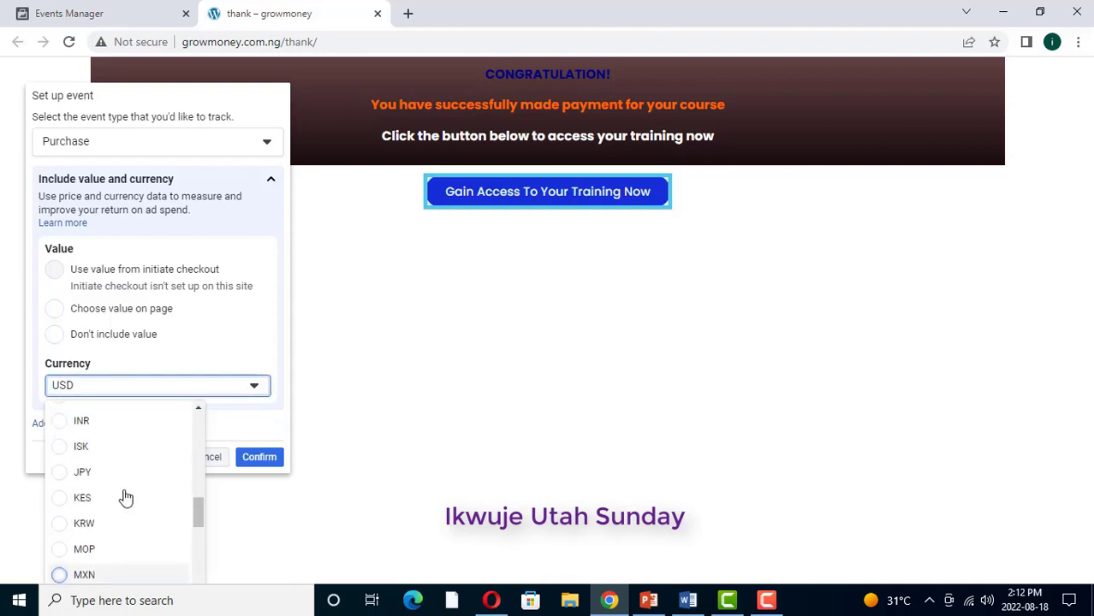
pyautogui.scroll(7, 126, 494)
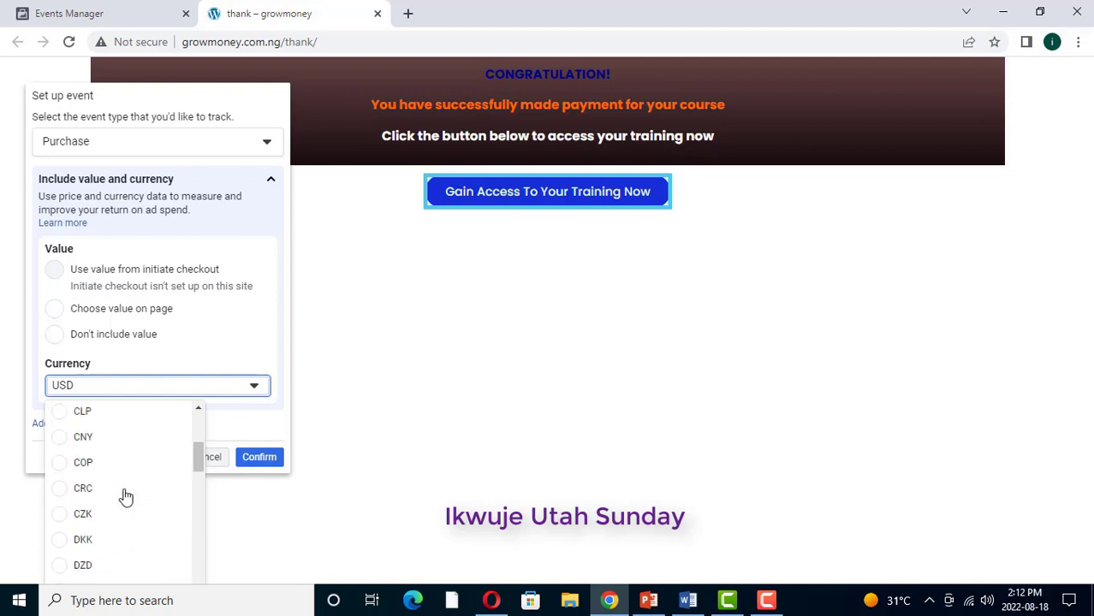
pyautogui.scroll(-2, 126, 496)
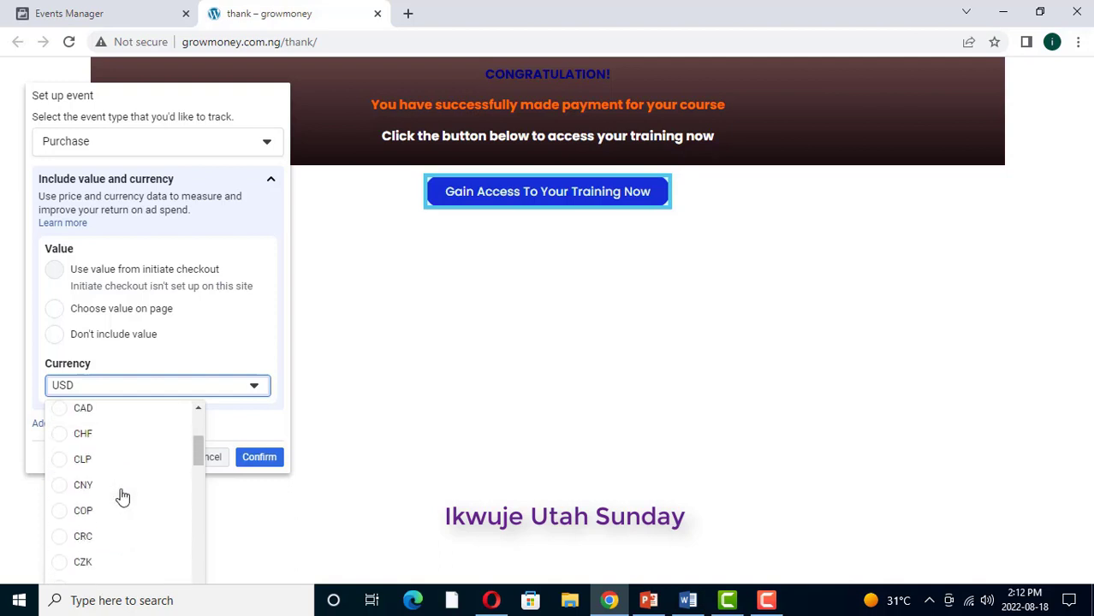
pyautogui.scroll(-4, 123, 495)
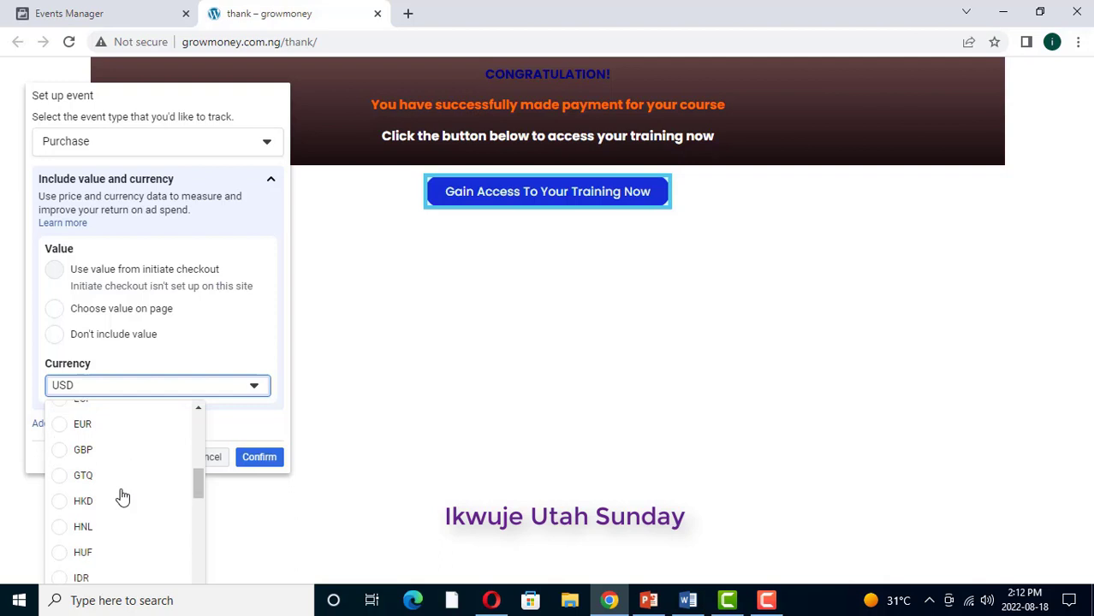
pyautogui.scroll(-4, 123, 506)
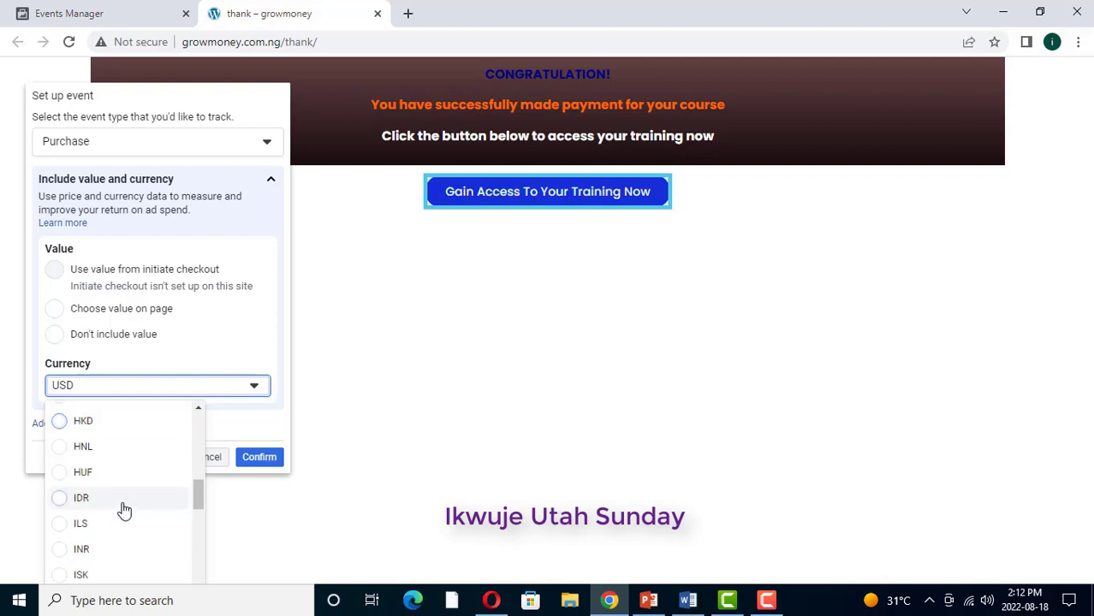
pyautogui.scroll(-3, 122, 510)
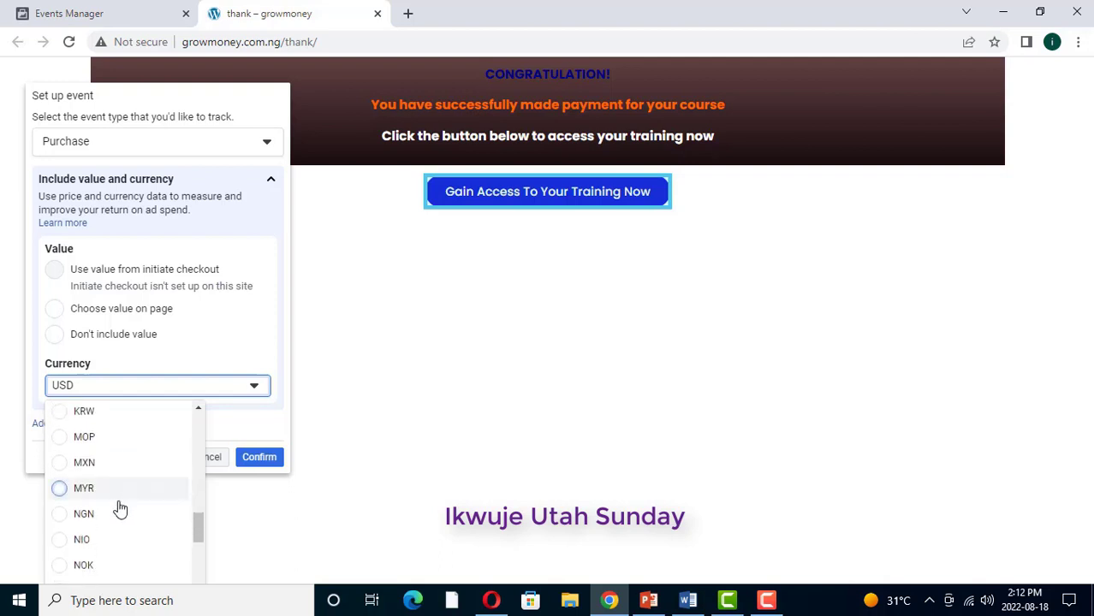
pyautogui.click(59, 514)
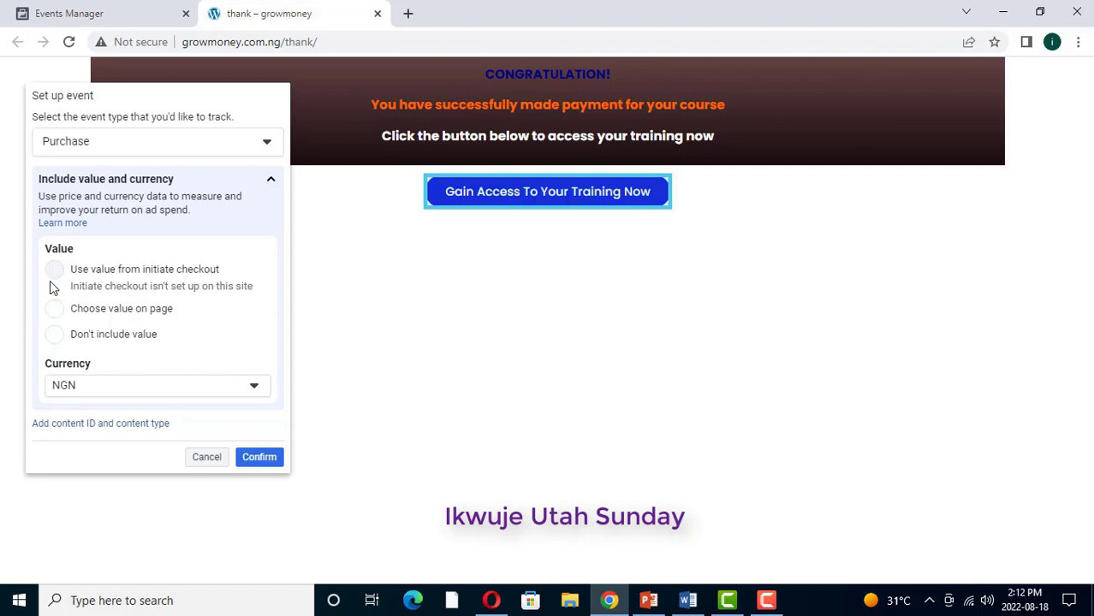
pyautogui.click(259, 458)
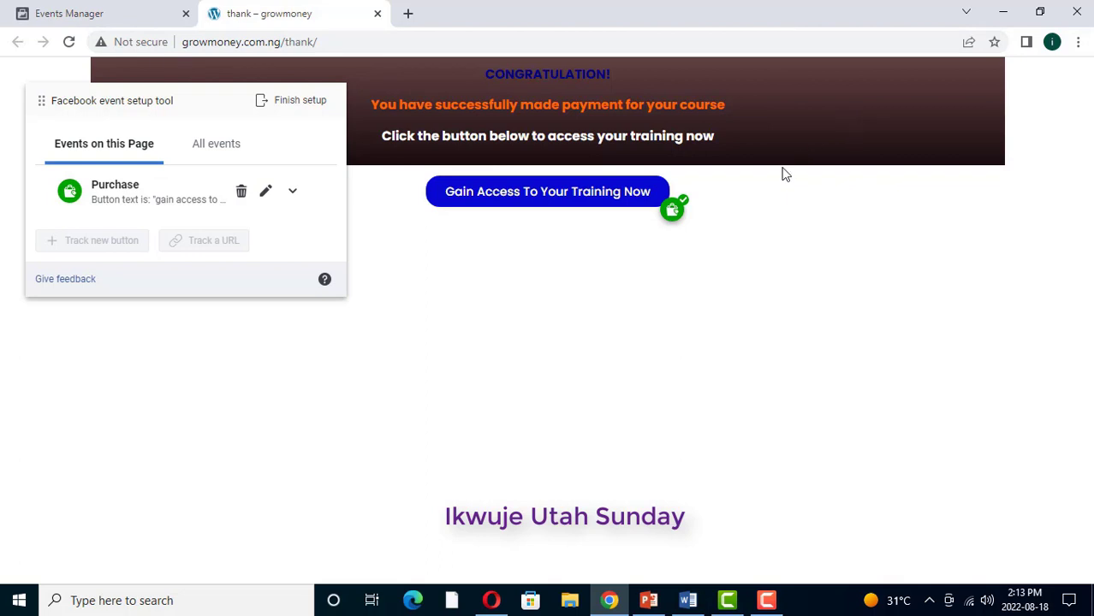
pyautogui.click(225, 147)
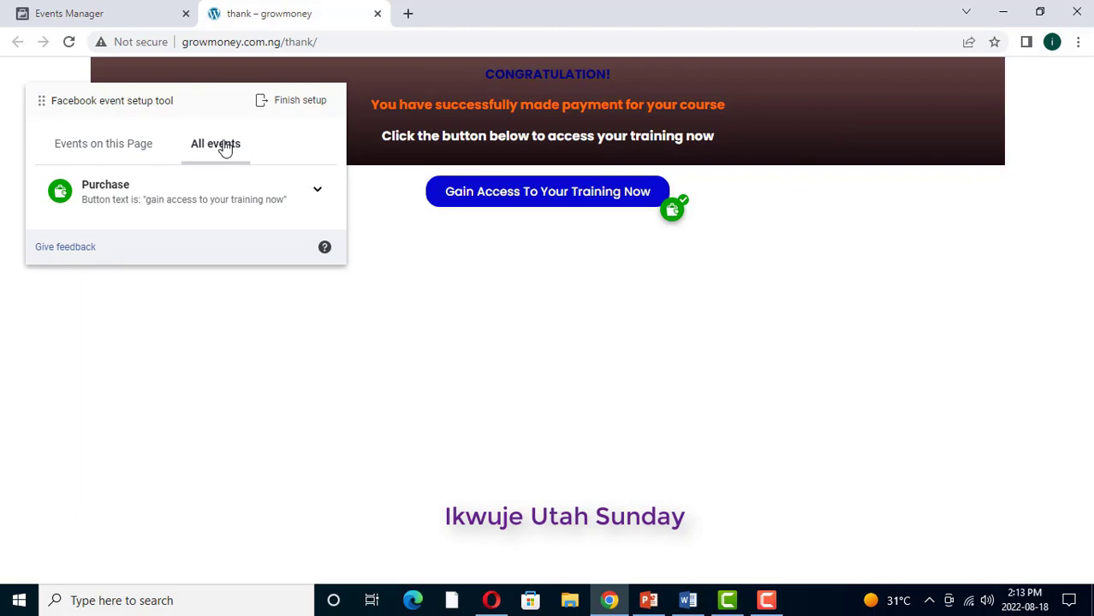
pyautogui.click(114, 148)
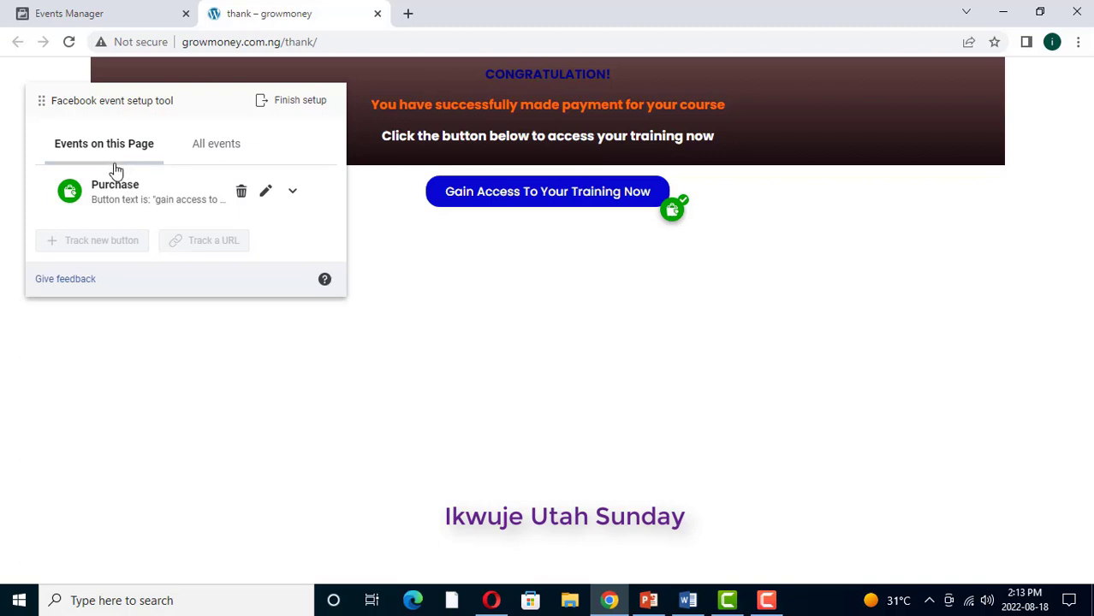
# Step: Finish setup with the Purchase event and submit 'Yes' feedback on the tool
pyautogui.click(288, 103)
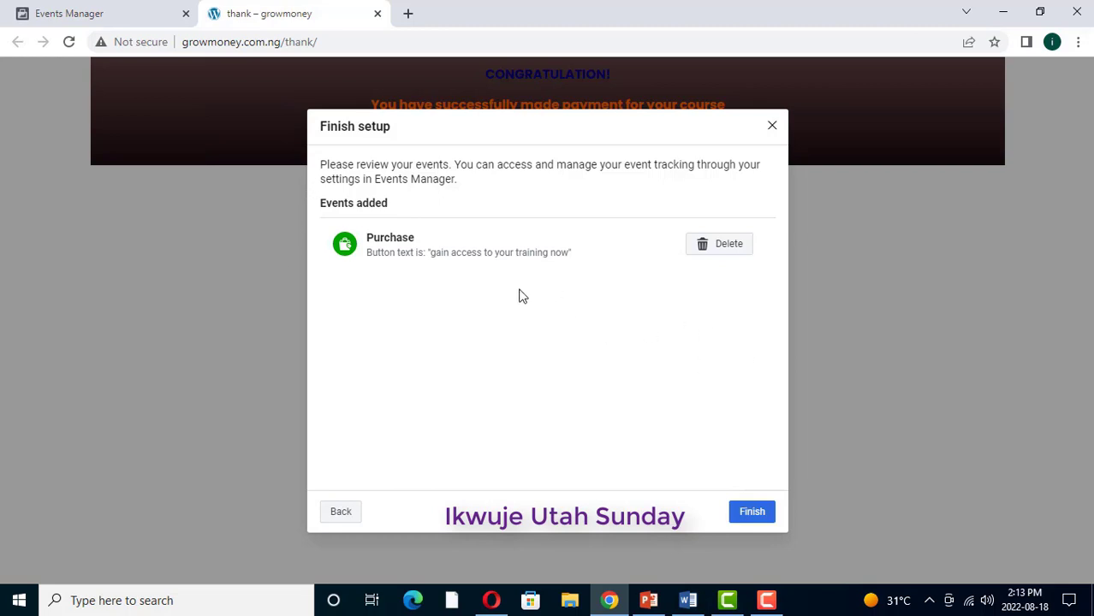
pyautogui.click(752, 512)
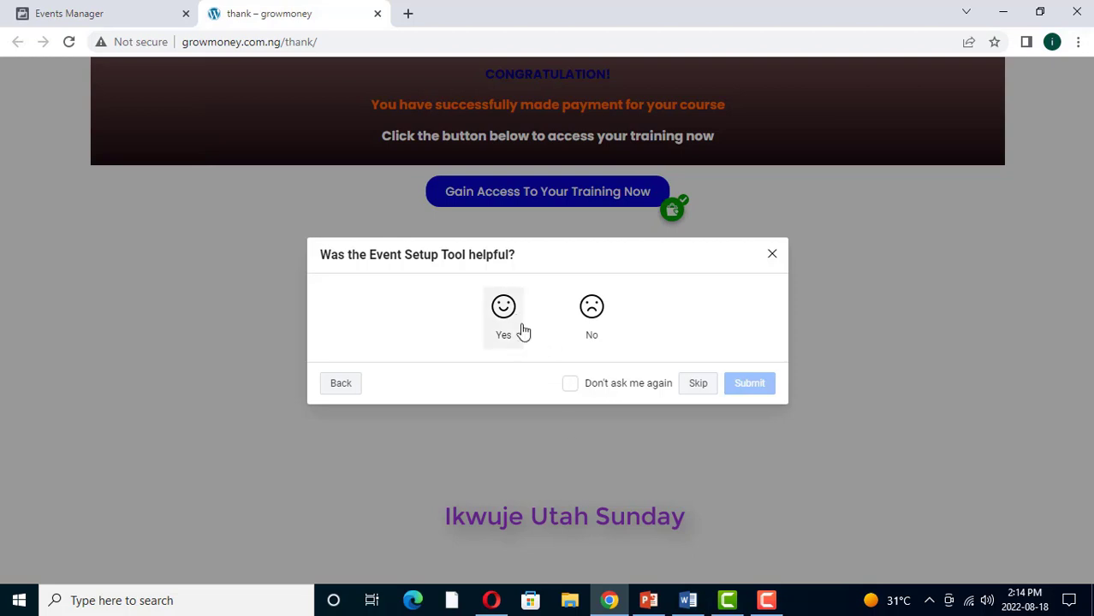
pyautogui.click(504, 306)
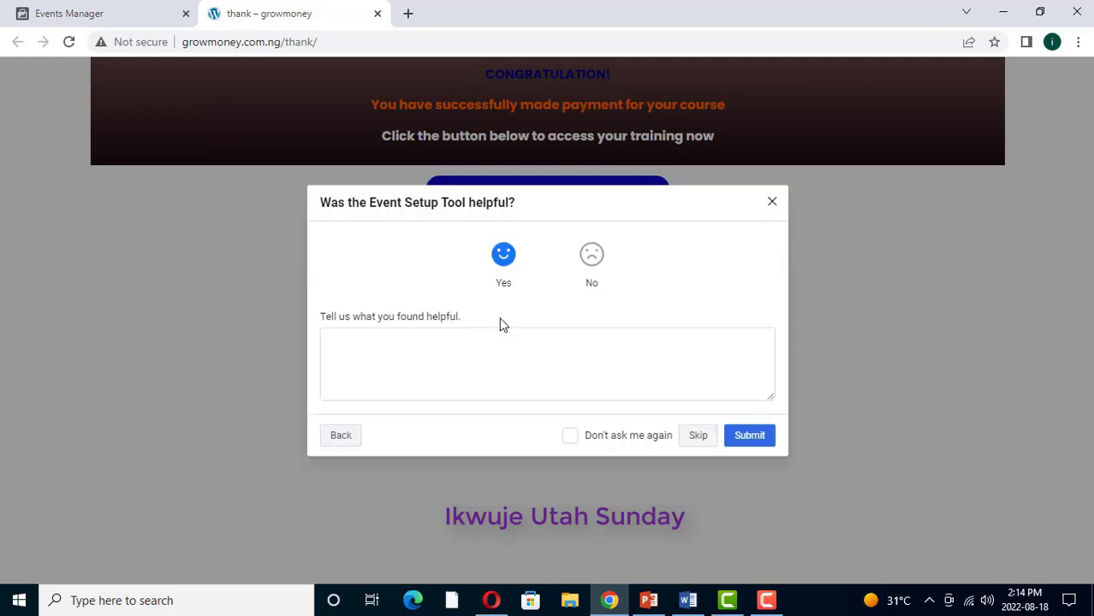
pyautogui.click(753, 436)
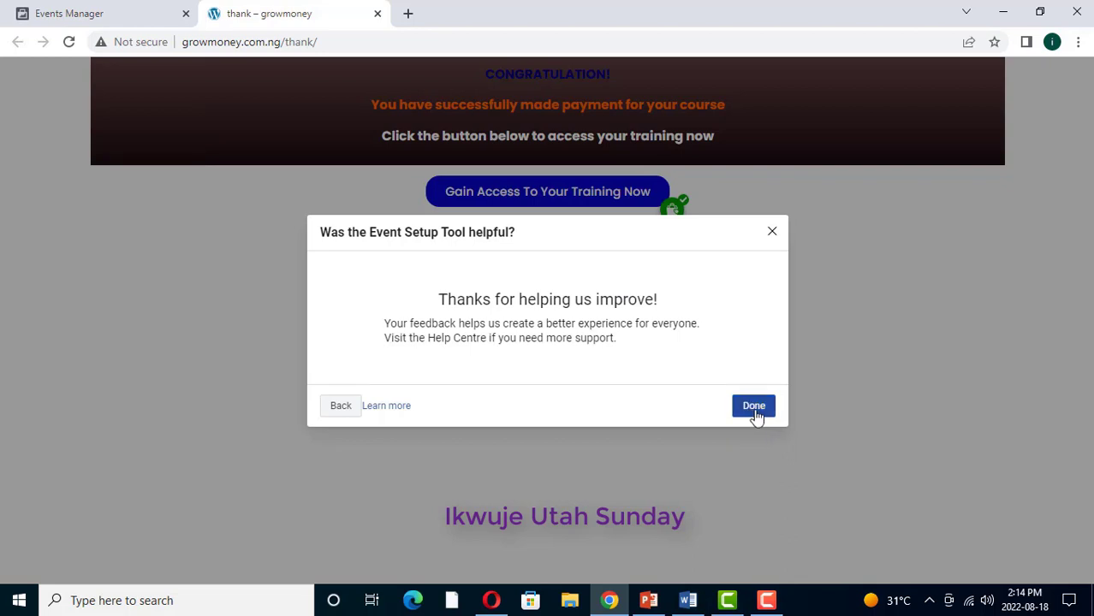
pyautogui.click(757, 414)
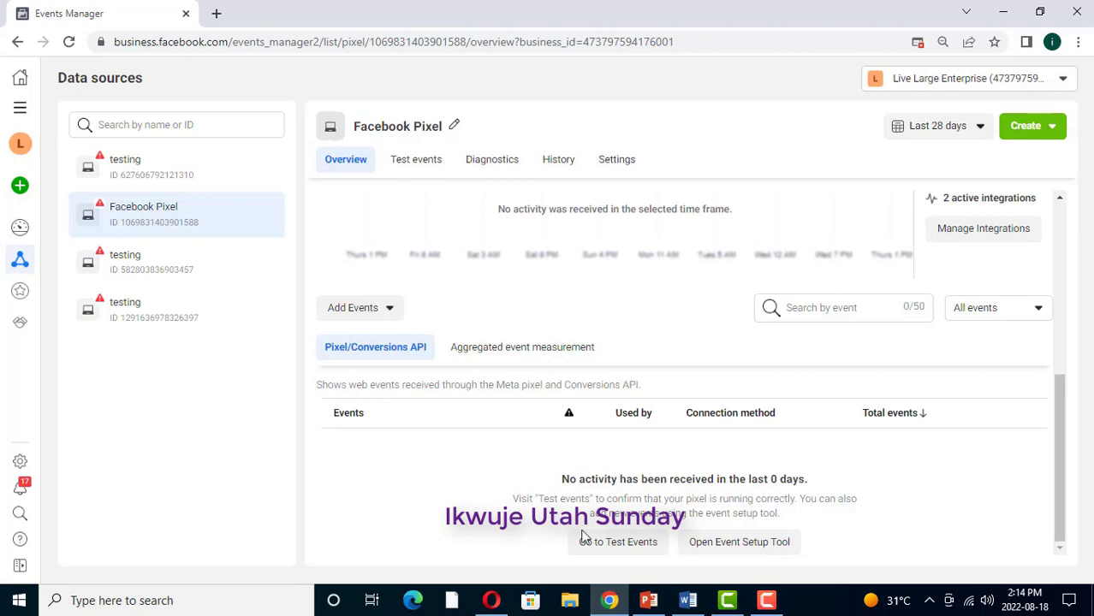
# Step: Test Purchase by clicking 'Gain Access To Your Training Now' in Opera, then return to Events Manager
pyautogui.click(491, 600)
pyautogui.click(249, 268)
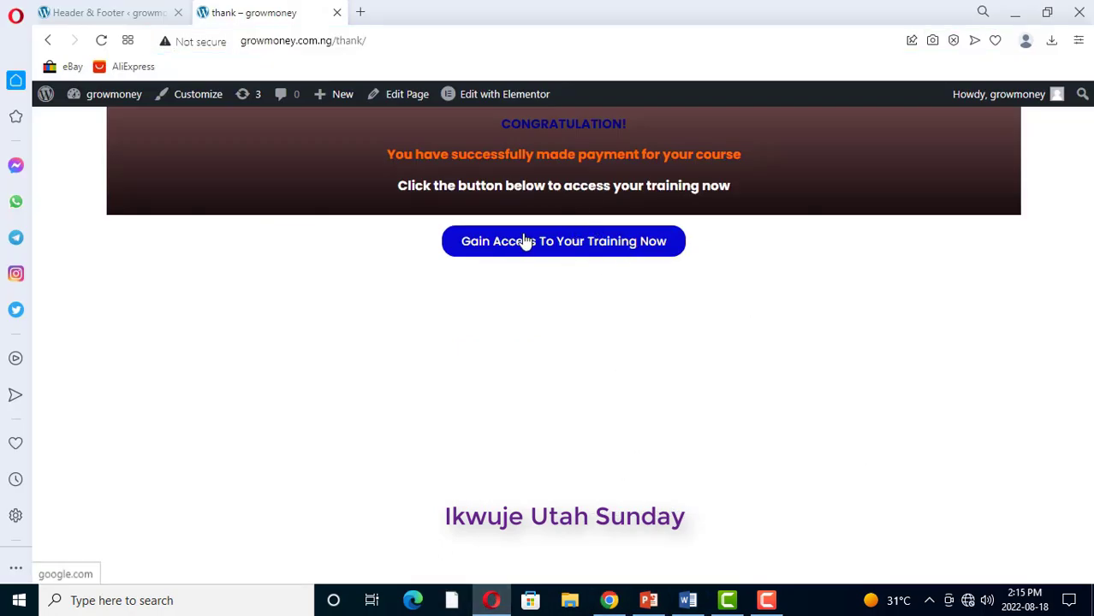
pyautogui.click(549, 243)
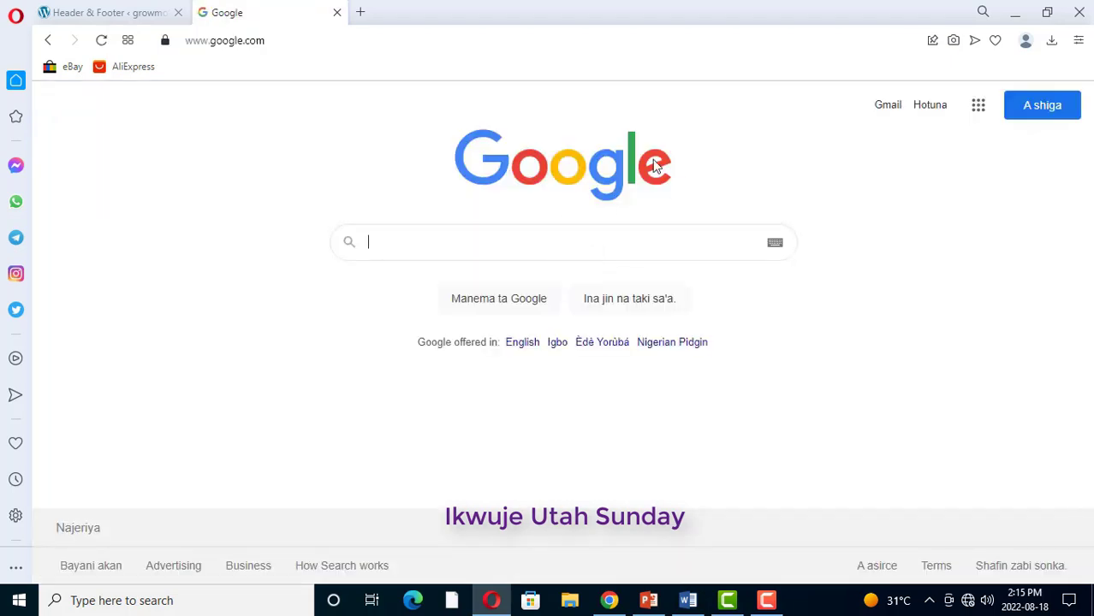
pyautogui.click(613, 606)
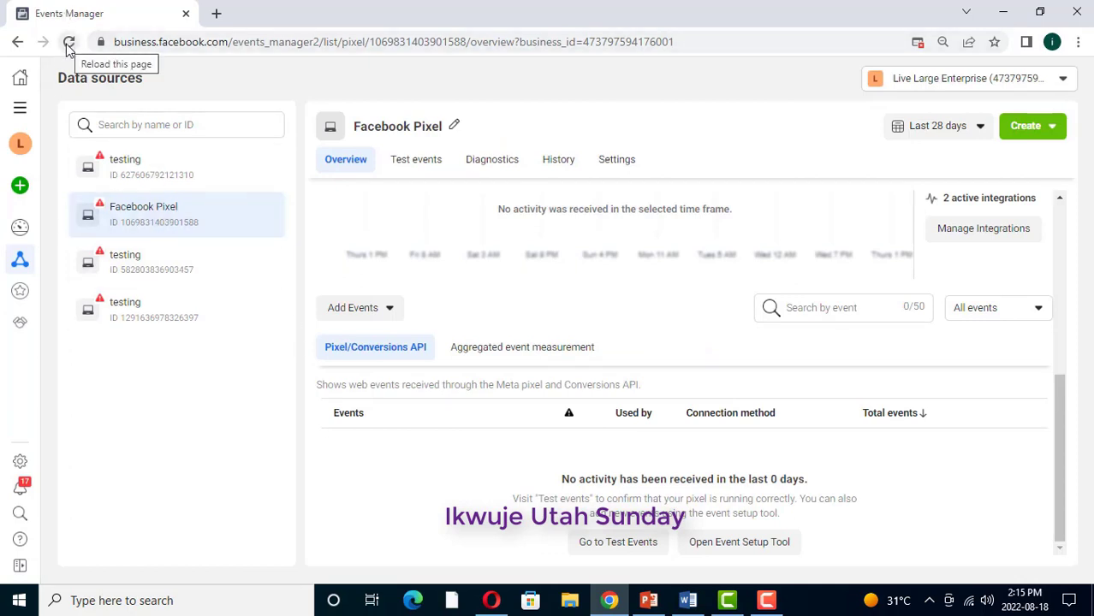
# Step: Reload the pixel overview and scroll to the events table showing PageView and Purchase
pyautogui.click(69, 43)
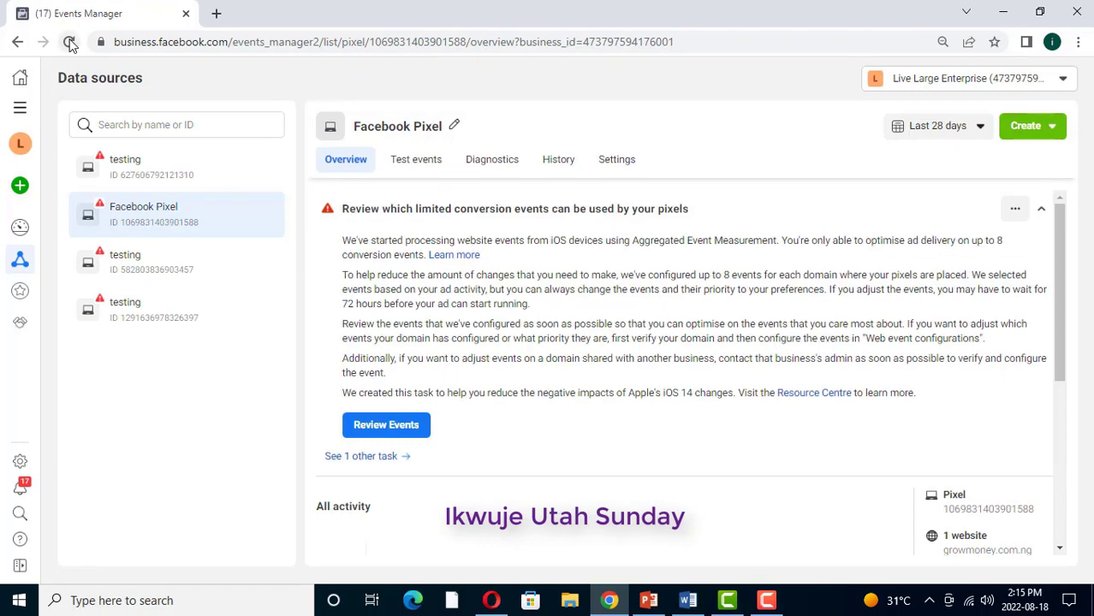
pyautogui.scroll(-4, 522, 329)
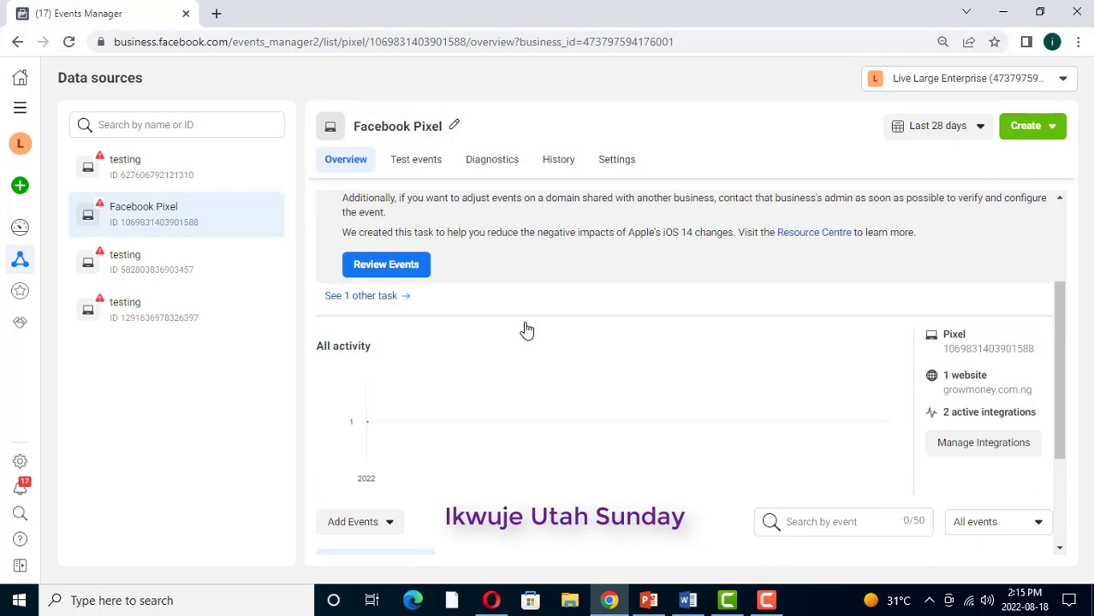
pyautogui.scroll(-1, 518, 340)
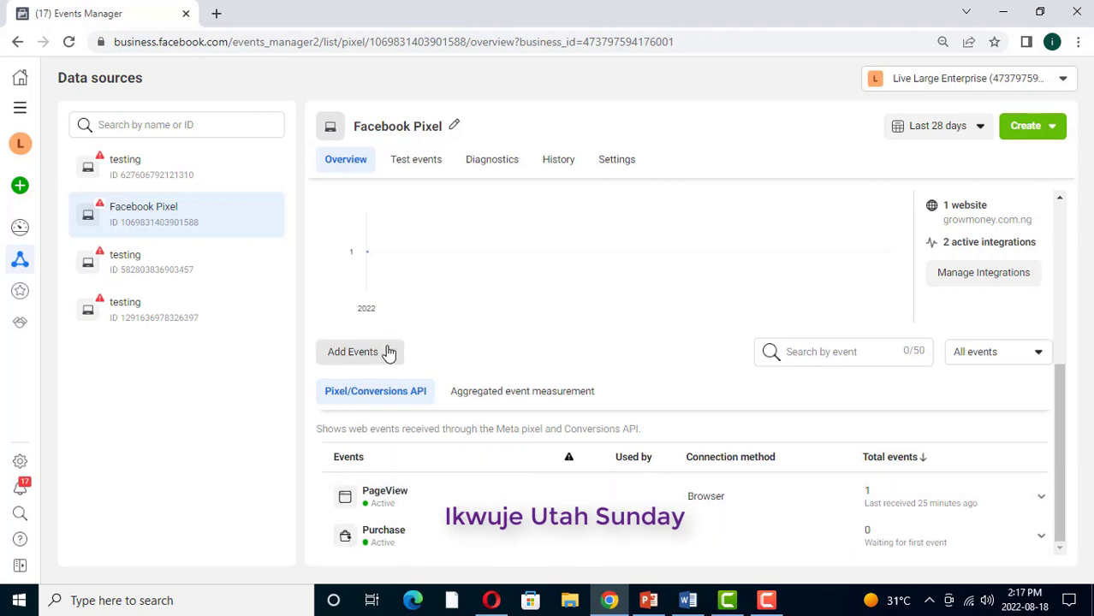
# Step: Start a new pixel event setup with growmoney.com.ng/lead as the website URL, then switch to Opera
pyautogui.click(386, 354)
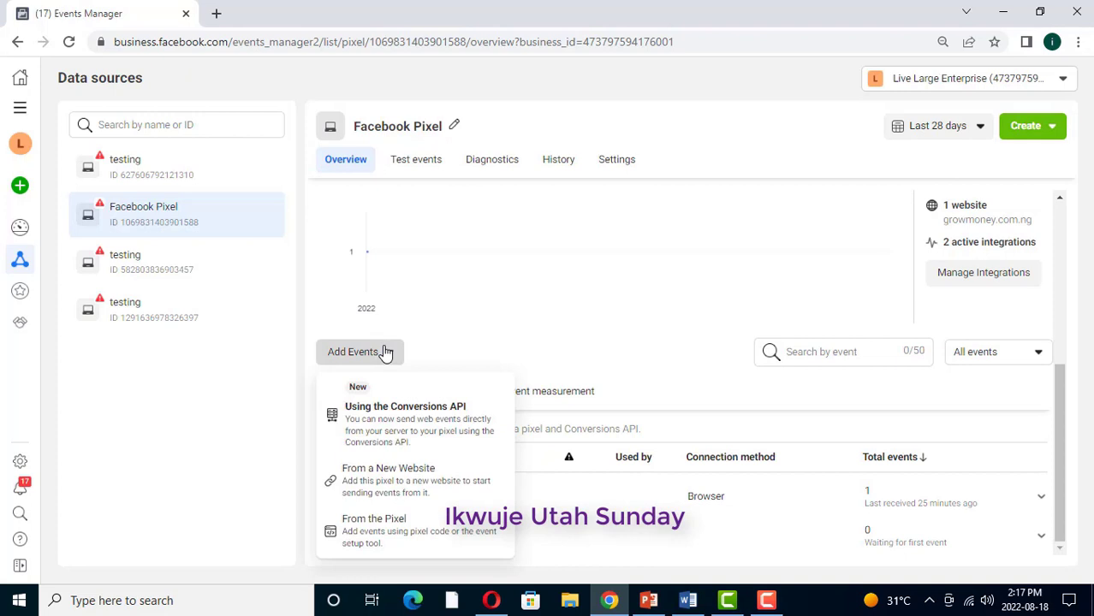
pyautogui.click(369, 527)
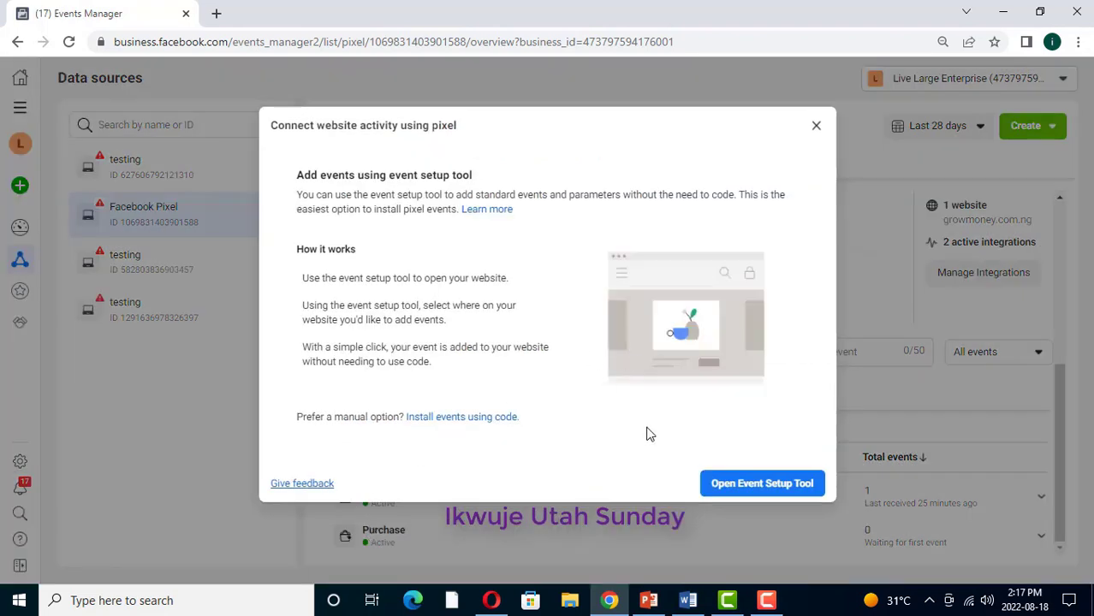
pyautogui.click(770, 484)
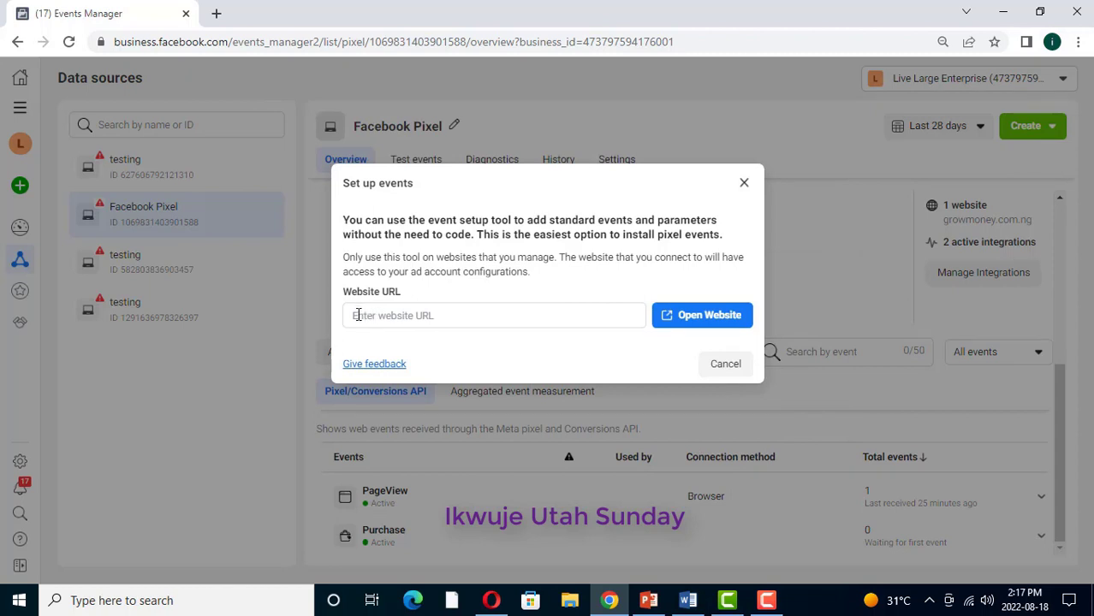
pyautogui.click(358, 314)
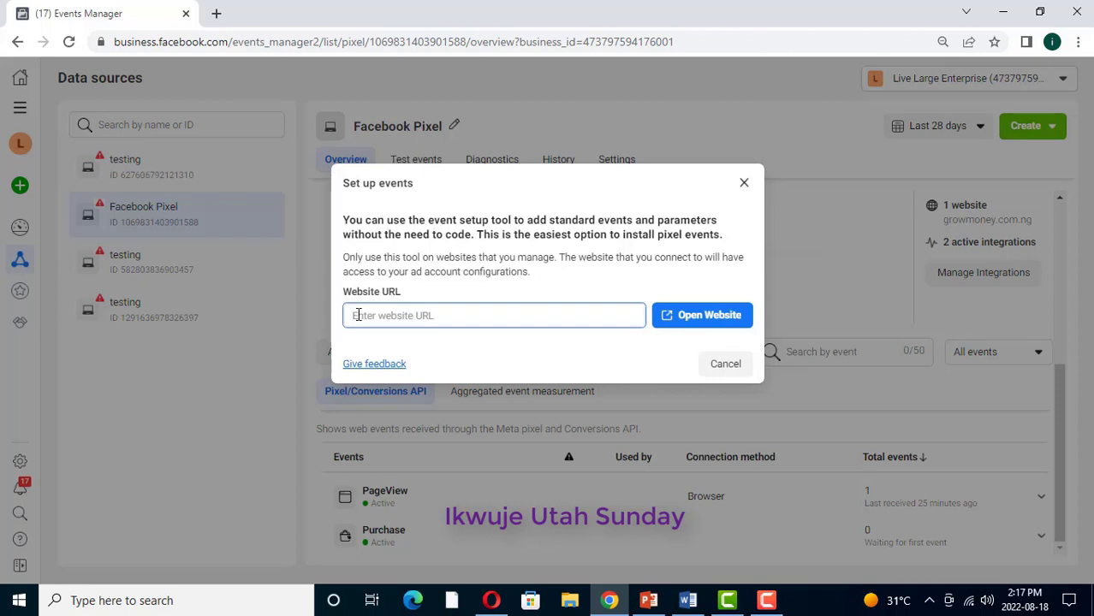
pyautogui.write('gro')
pyautogui.write('wmoney.co')
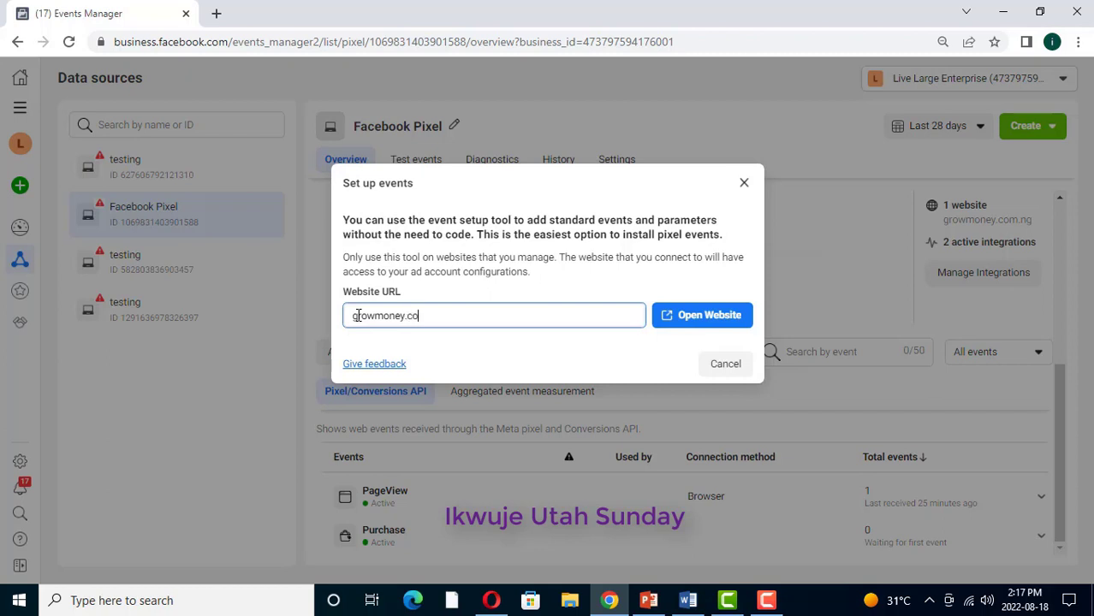
pyautogui.write('m.ng/lead')
pyautogui.click(490, 600)
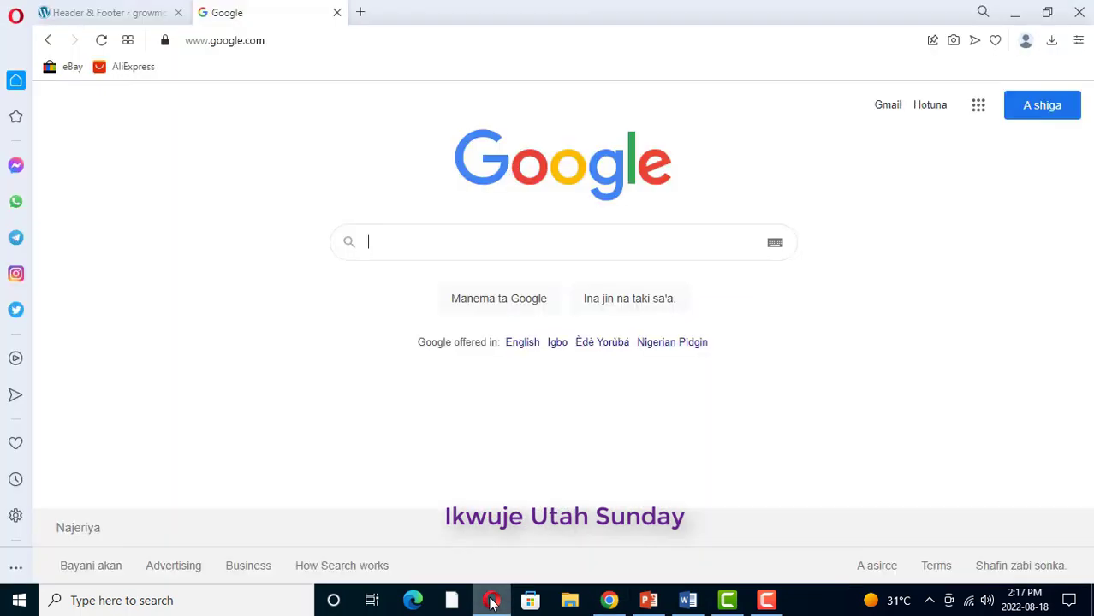
# Step: Load the growmoney.com.ng/lead sign-up page in a new Opera tab
pyautogui.click(360, 12)
pyautogui.write('grow')
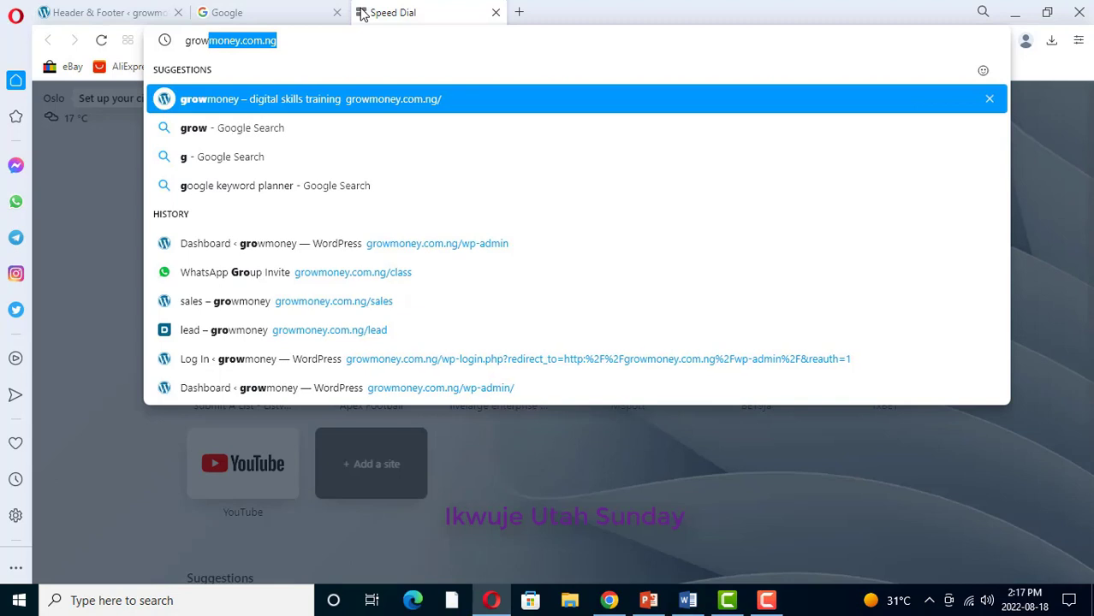
pyautogui.press('Right')
pyautogui.write('/')
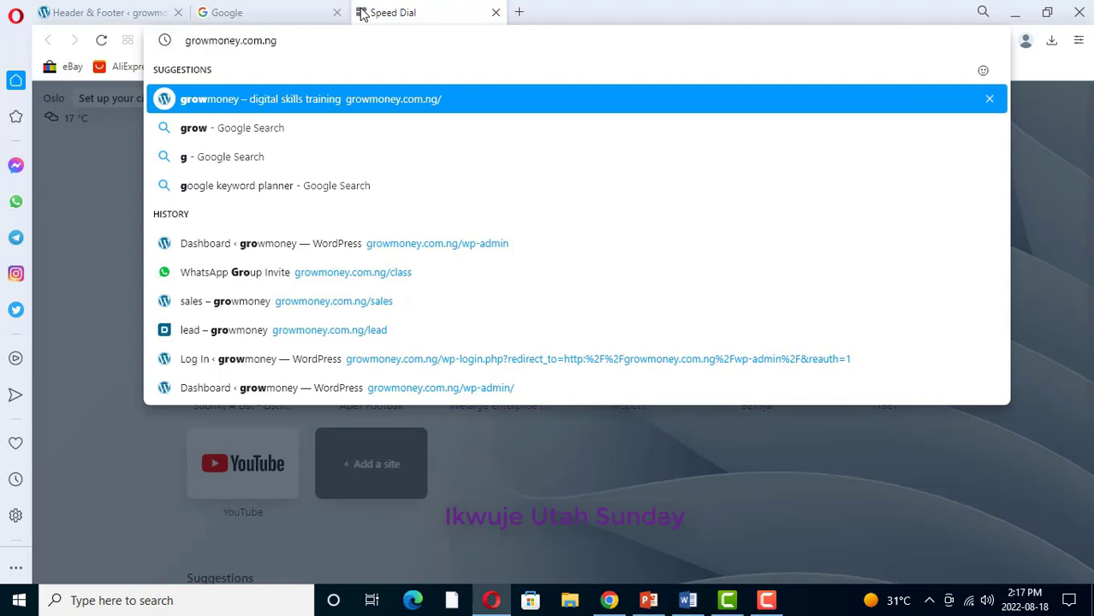
pyautogui.write('lead')
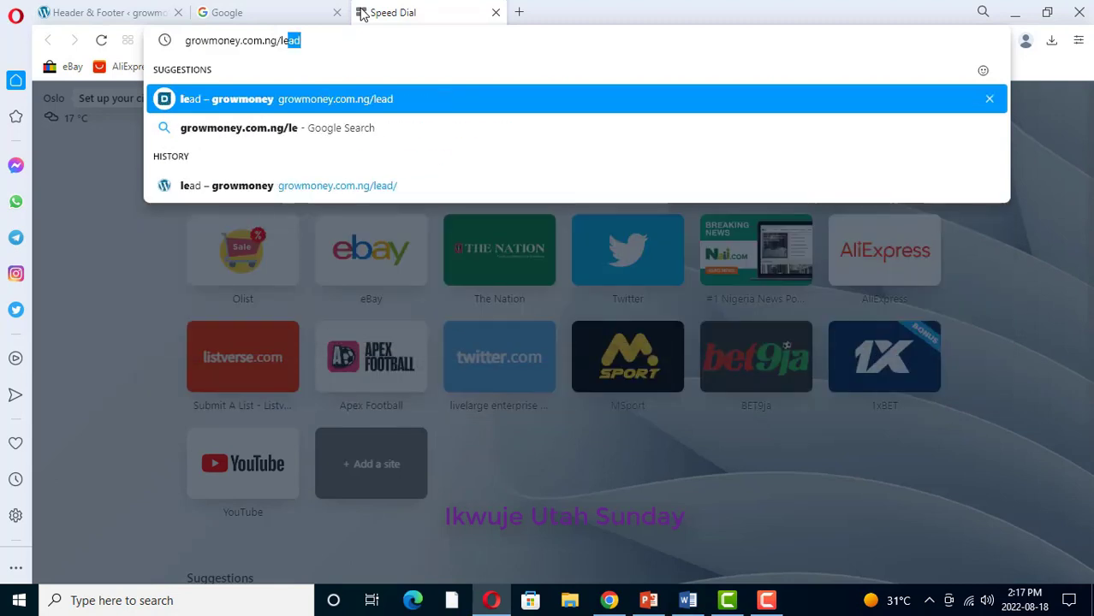
pyautogui.press('Return')
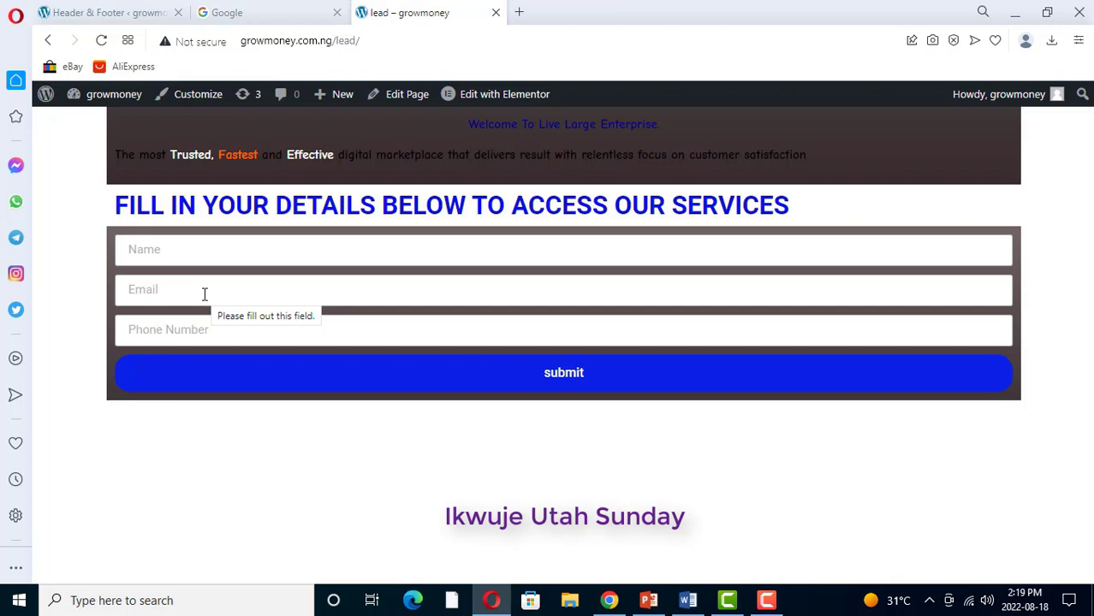
# Step: Check the lead form's Name, Email and Phone Number fields, then return to Chrome
pyautogui.click(137, 253)
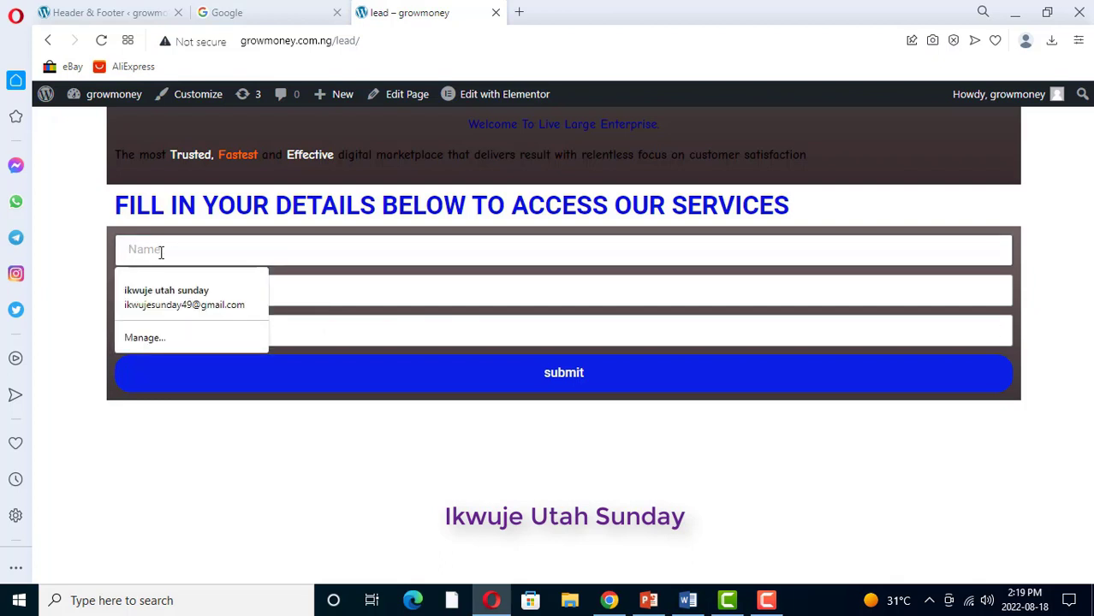
pyautogui.click(303, 291)
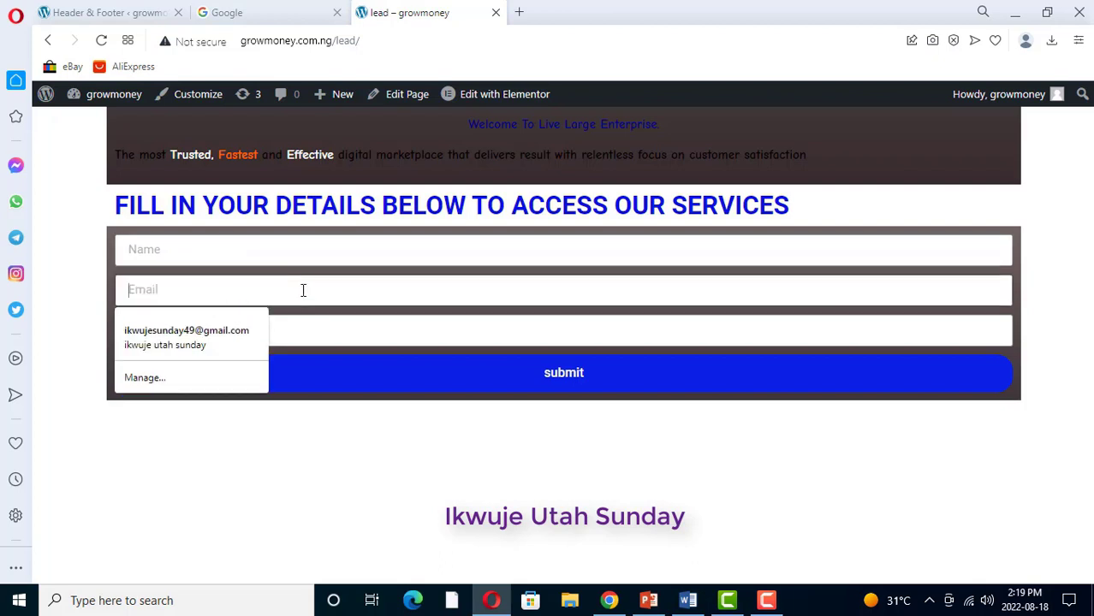
pyautogui.click(329, 336)
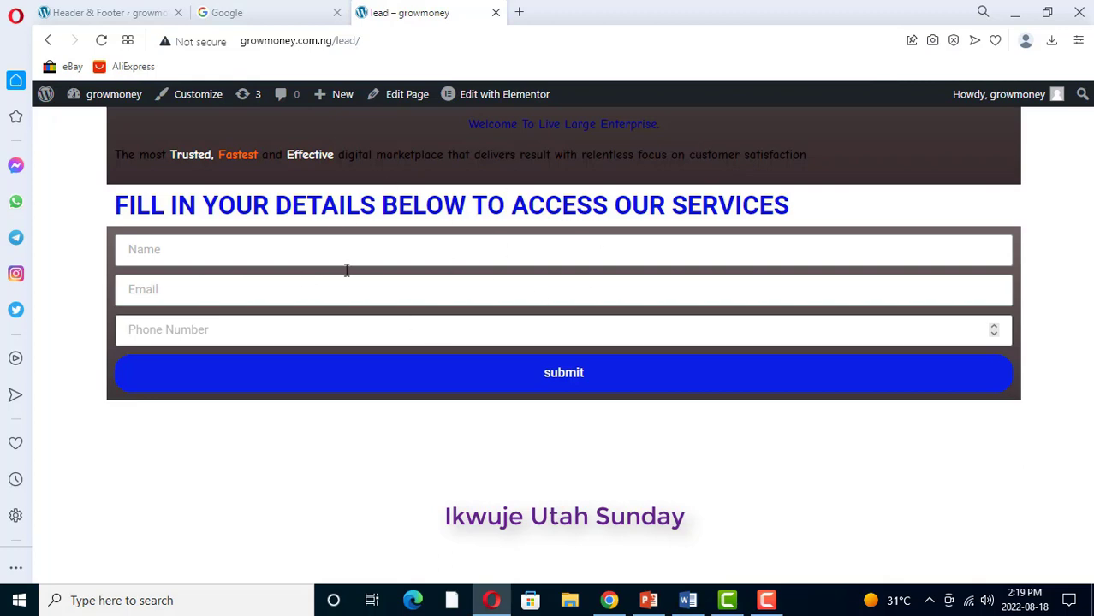
pyautogui.click(608, 601)
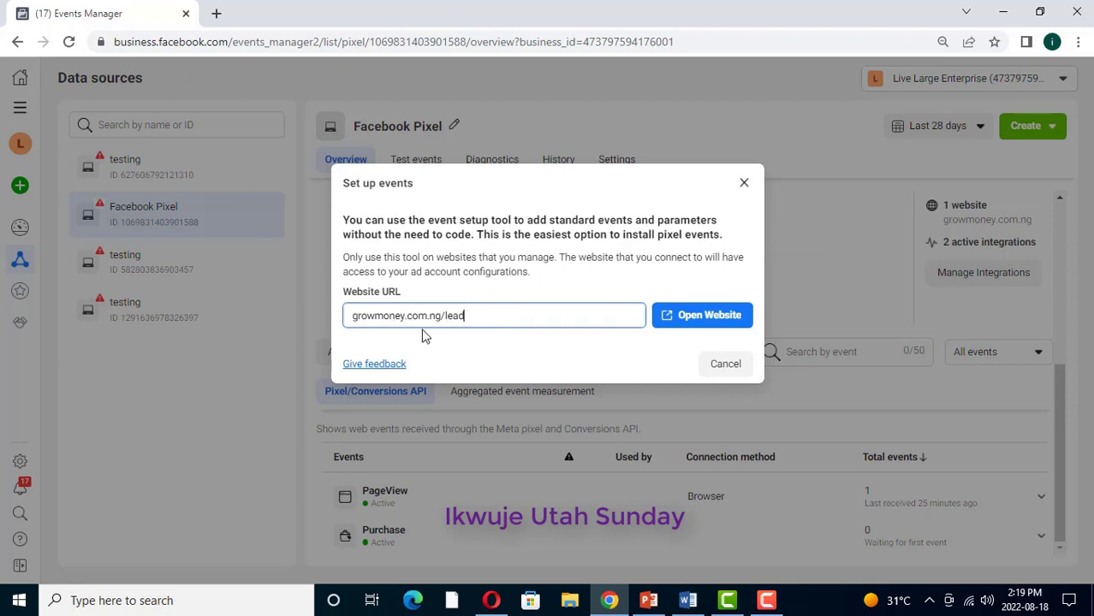
# Step: Open growmoney.com.ng/lead in the event setup tool, retrying until it loads
pyautogui.click(702, 319)
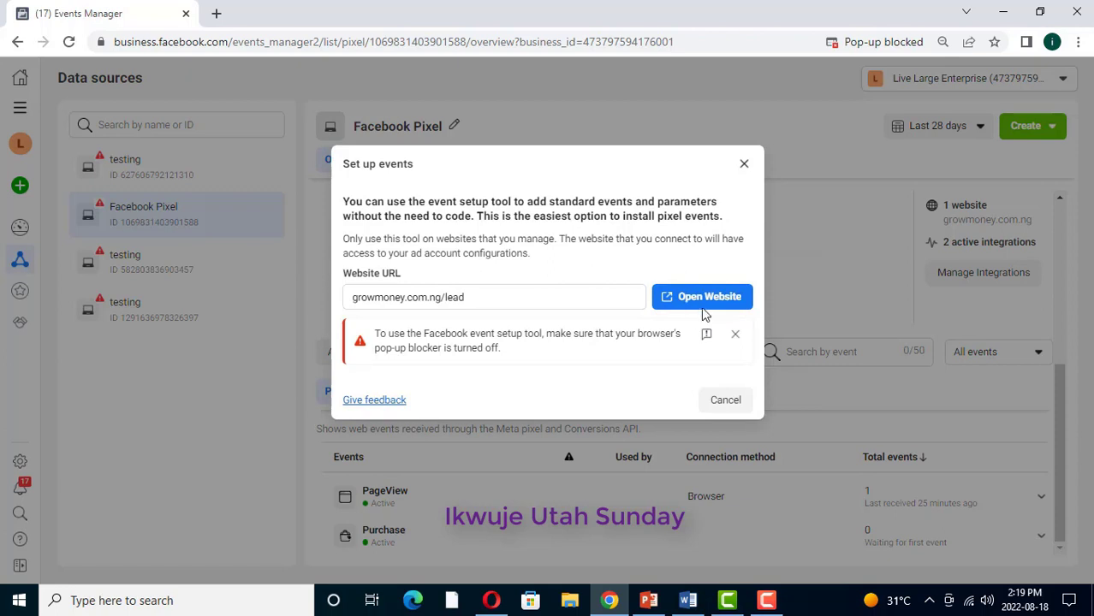
pyautogui.click(717, 297)
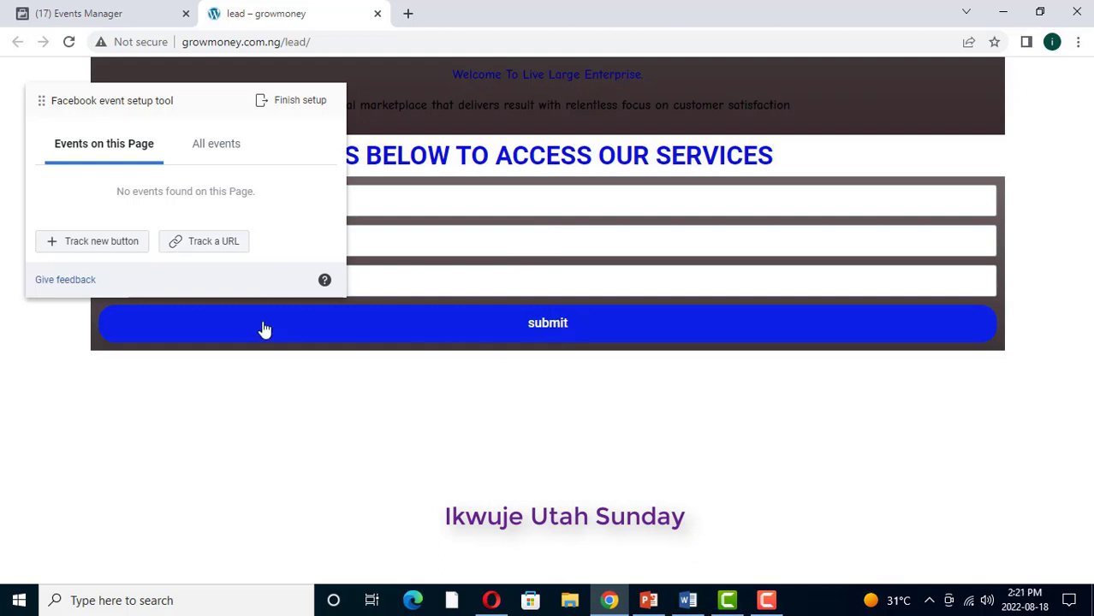
# Step: Track the lead form's submit button as a Lead event with NGN currency
pyautogui.click(98, 242)
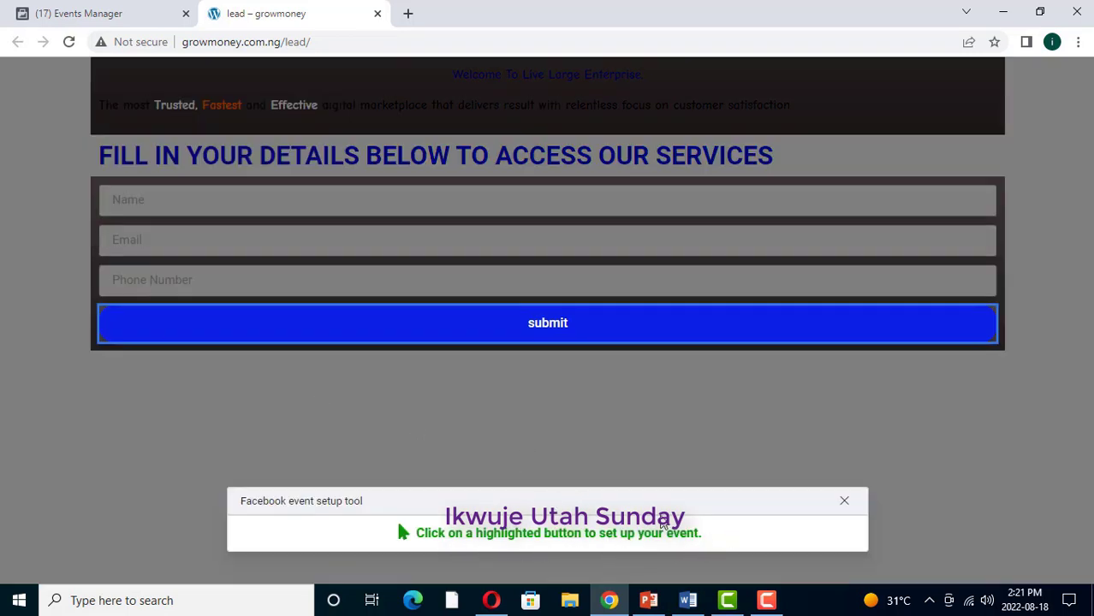
pyautogui.click(549, 326)
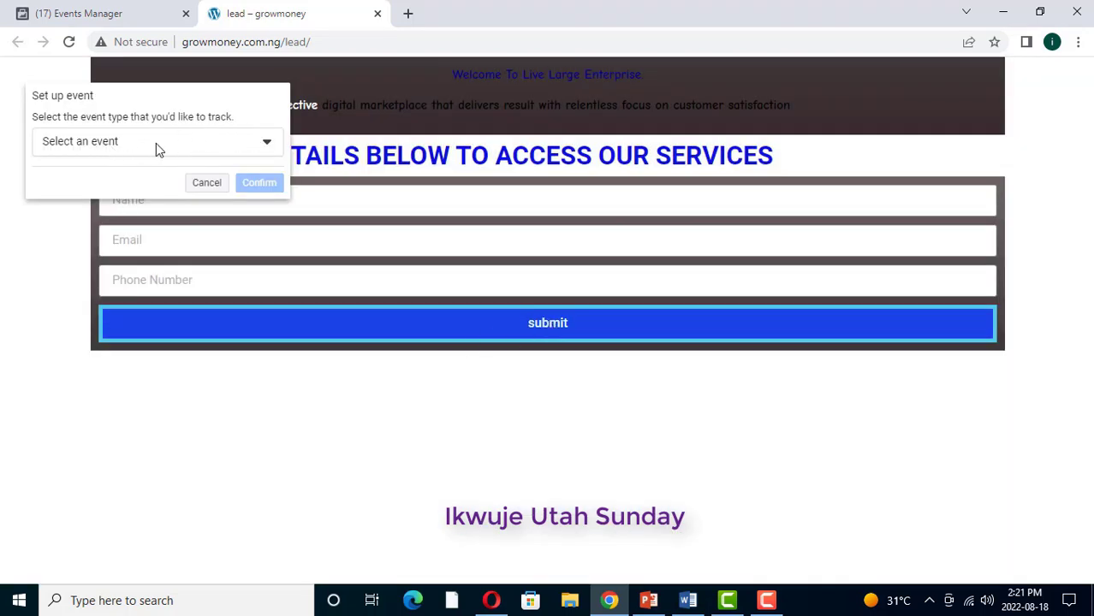
pyautogui.click(268, 144)
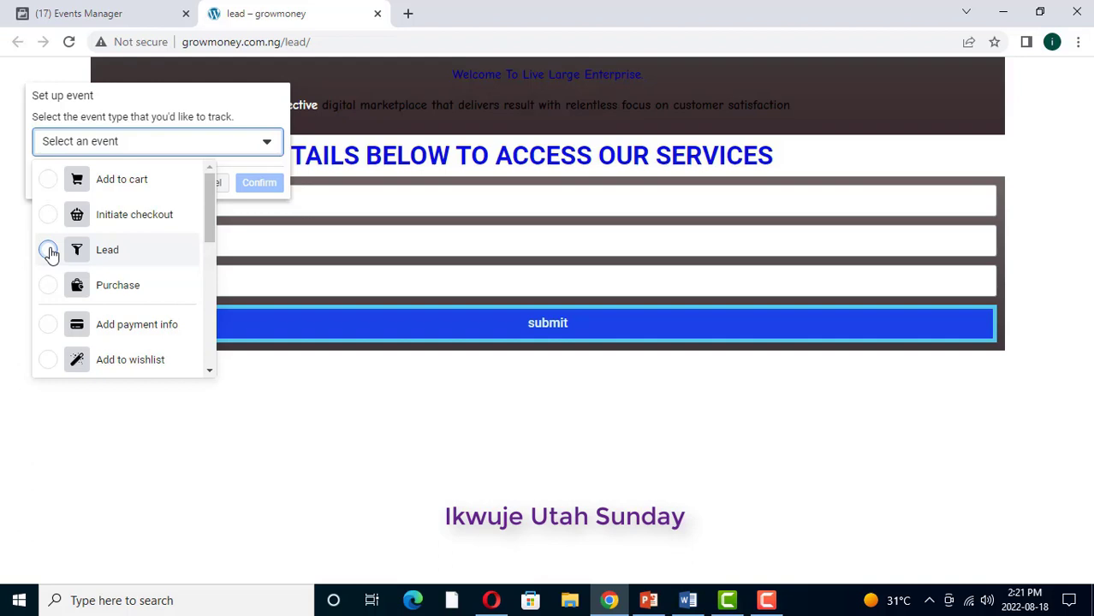
pyautogui.click(48, 251)
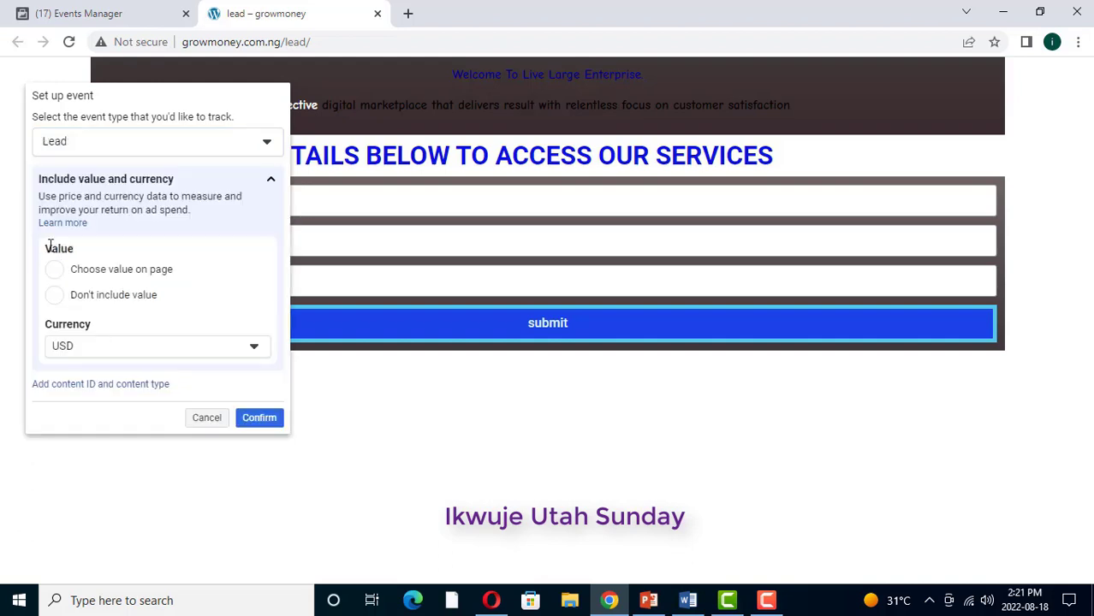
pyautogui.click(250, 348)
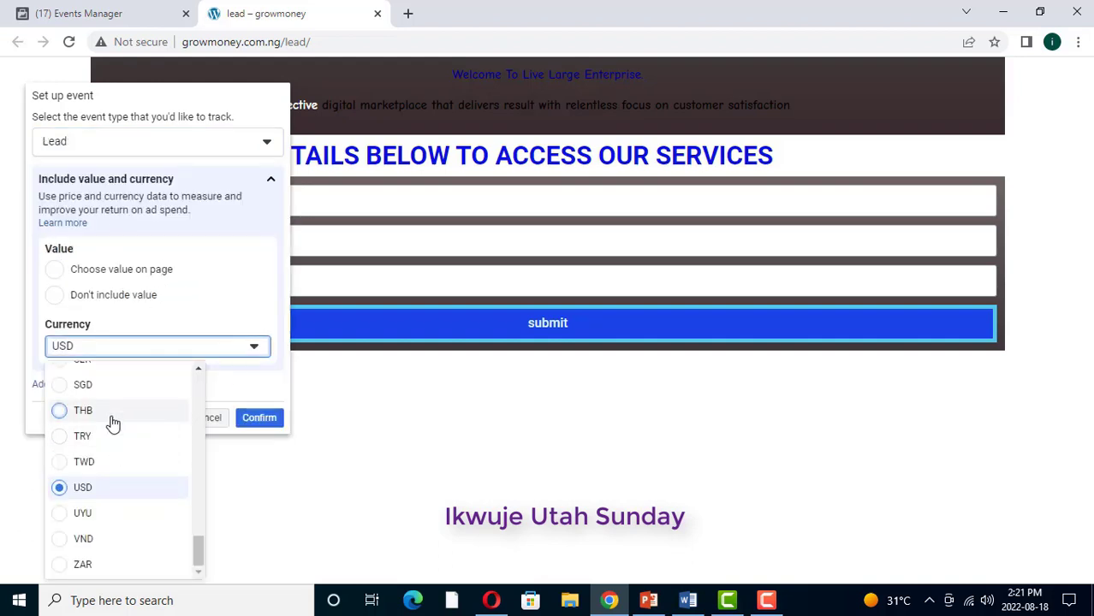
pyautogui.scroll(5, 113, 424)
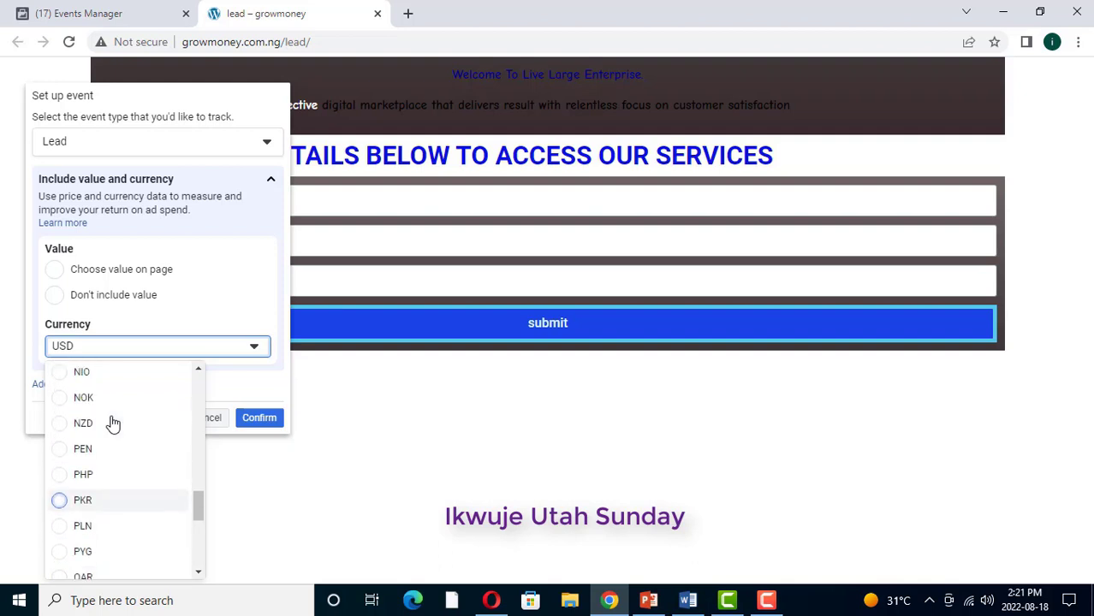
pyautogui.scroll(1, 113, 423)
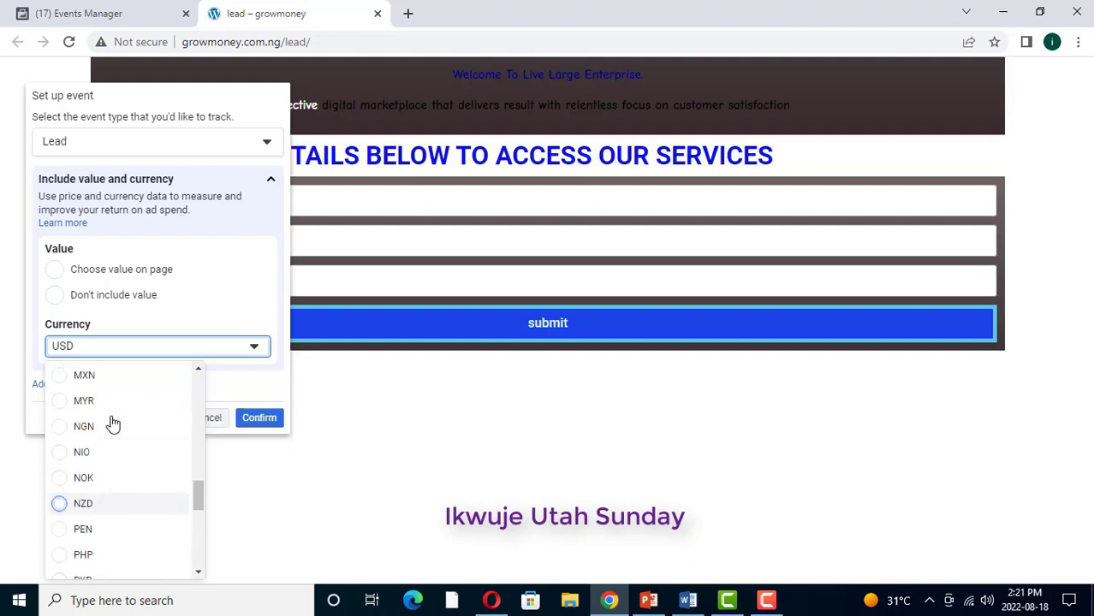
pyautogui.click(58, 428)
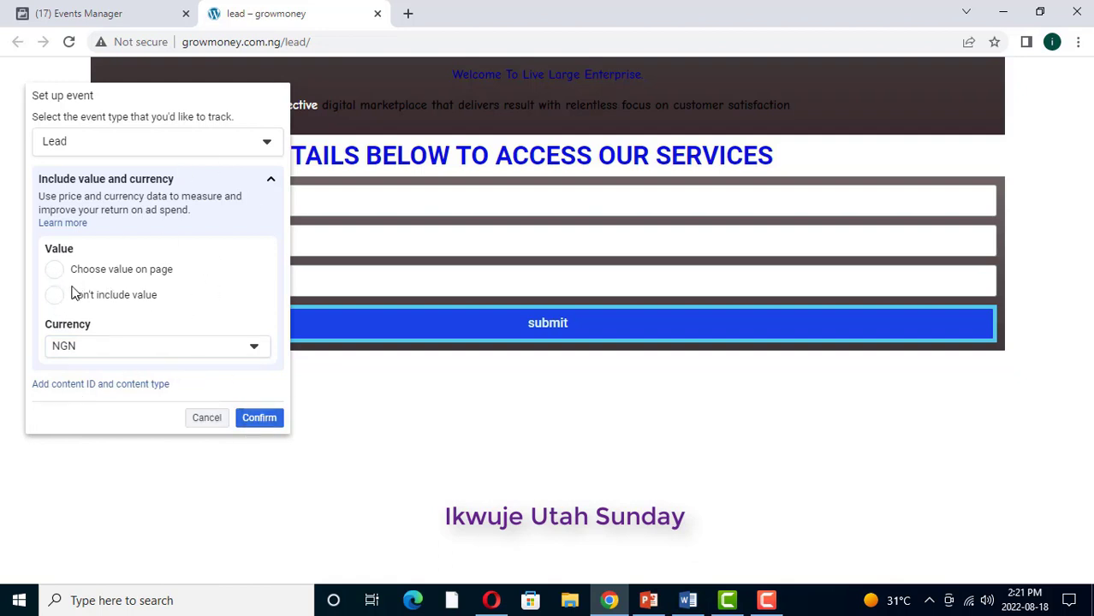
pyautogui.click(260, 419)
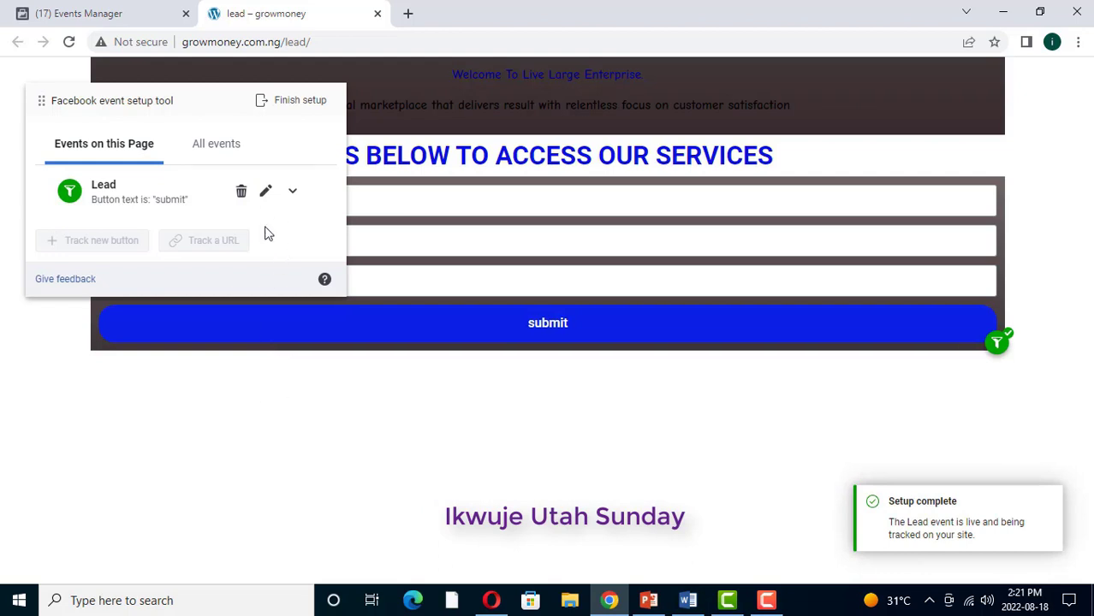
# Step: Finish the Lead event setup and submit 'Yes, helpful' feedback
pyautogui.click(295, 103)
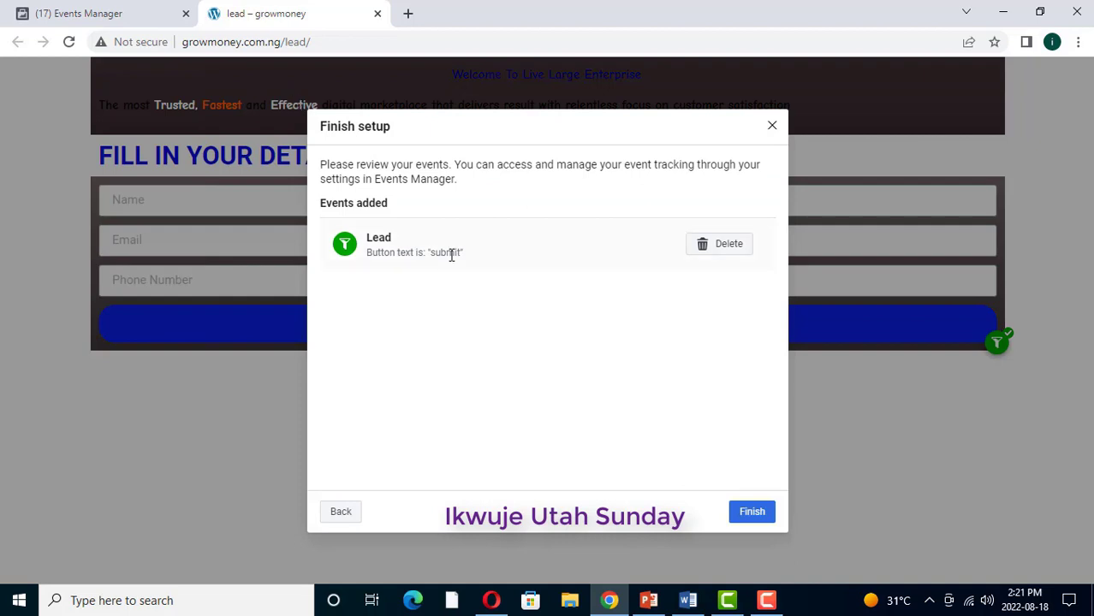
pyautogui.click(753, 511)
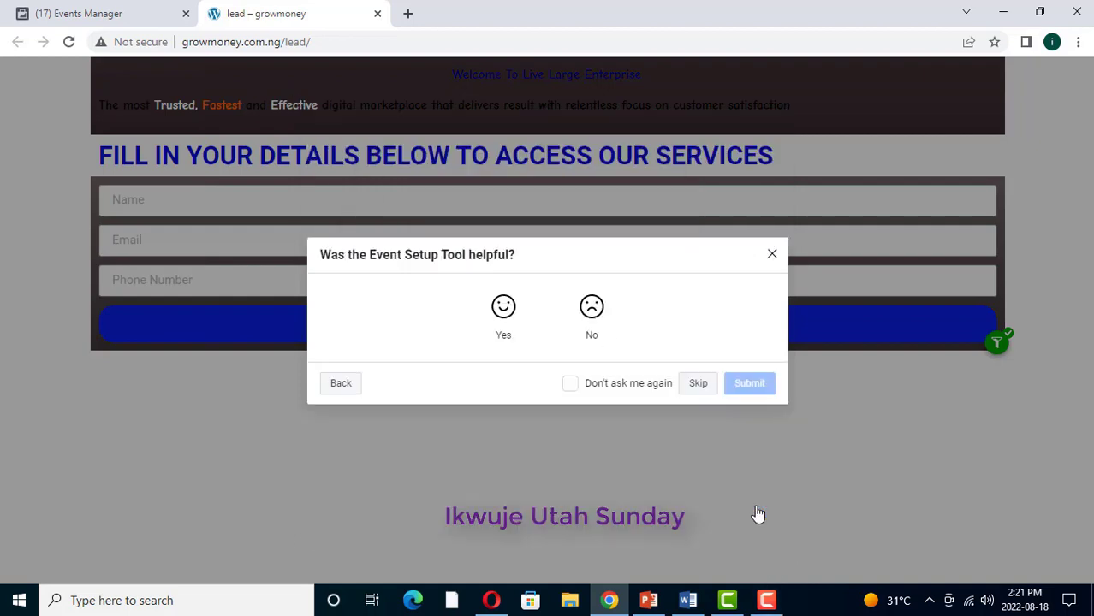
pyautogui.click(501, 309)
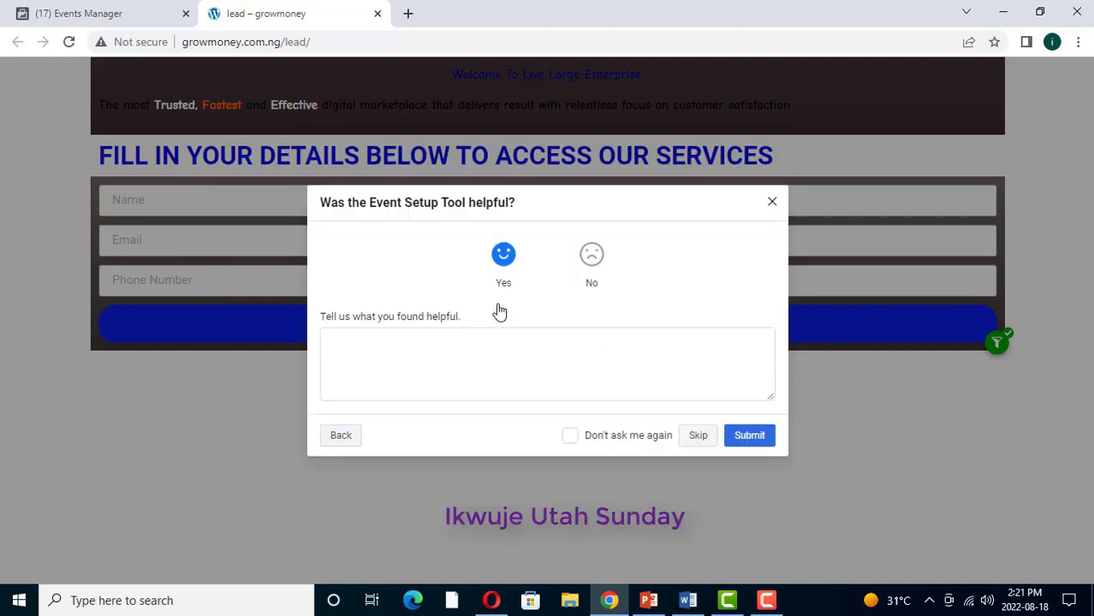
pyautogui.click(751, 437)
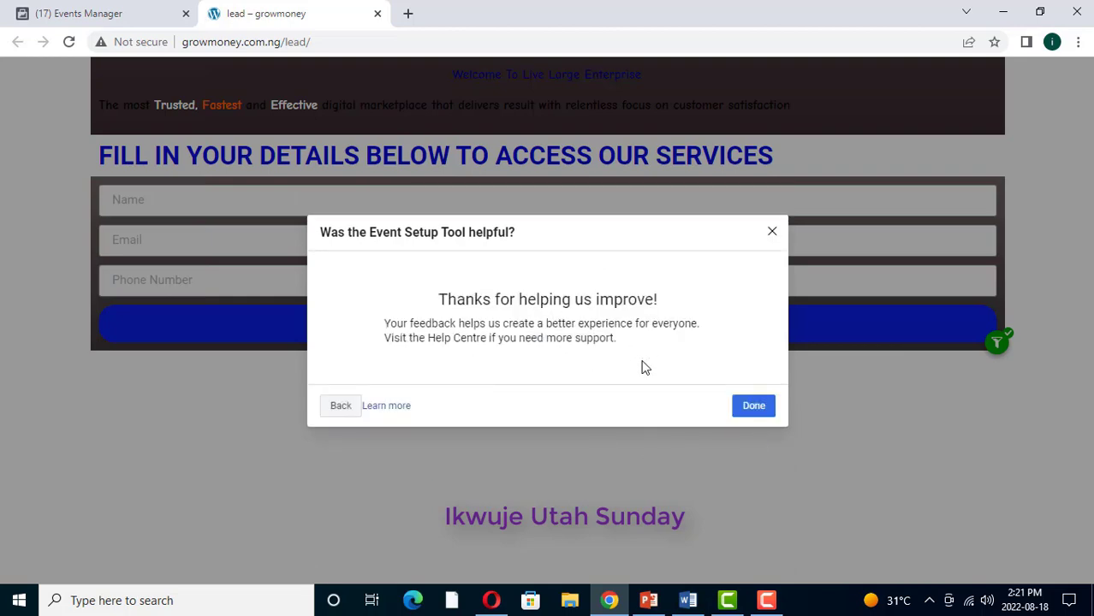
pyautogui.click(754, 407)
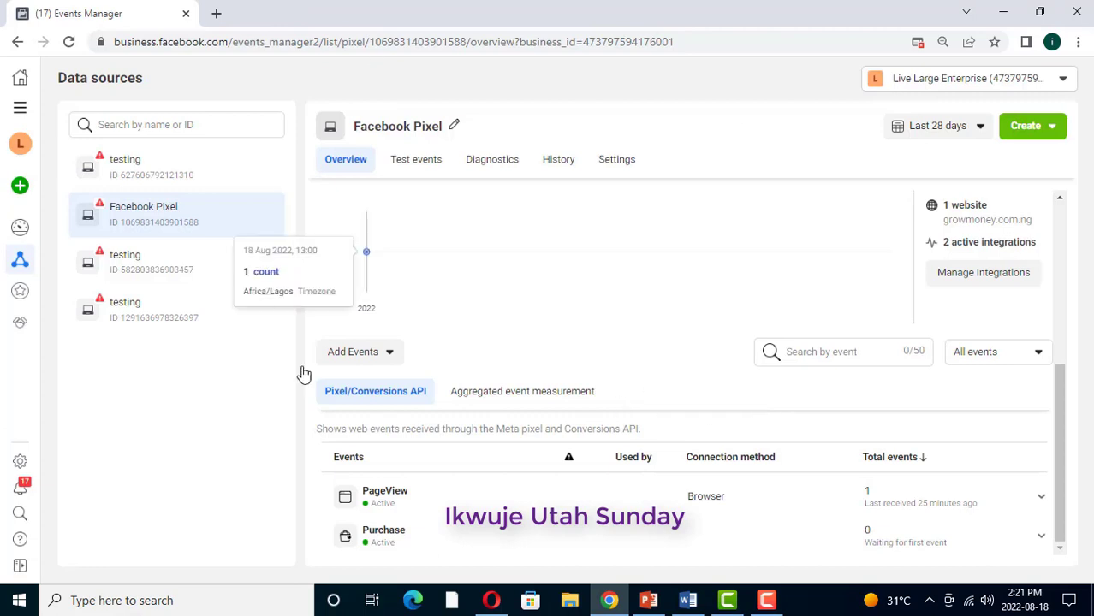
# Step: Reload the Opera lead page and submit a test sign-up with autofilled name, email and a phone number
pyautogui.click(491, 600)
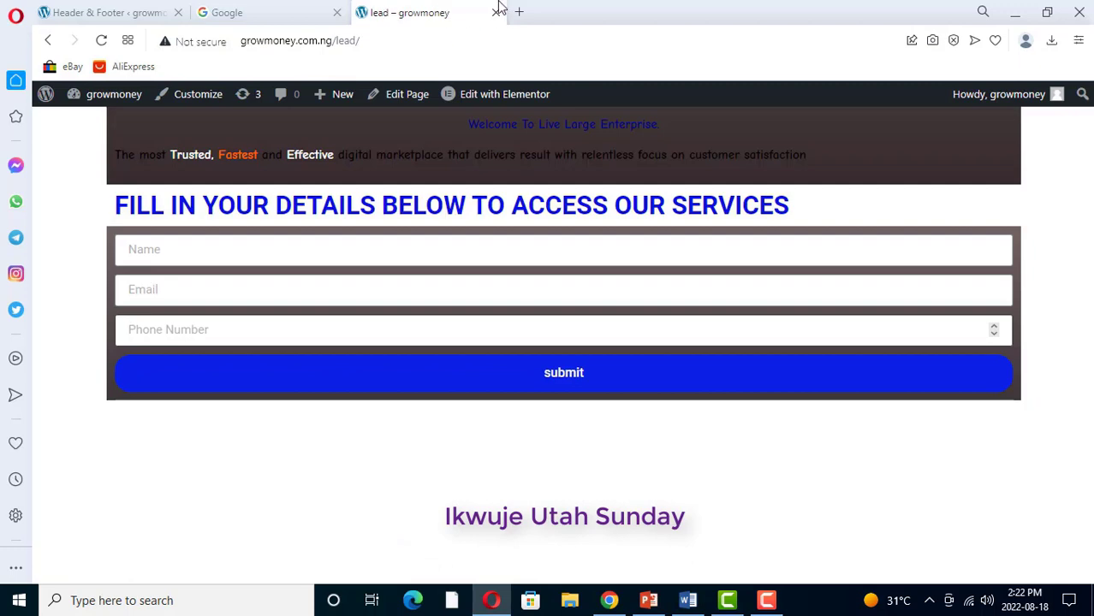
pyautogui.click(100, 41)
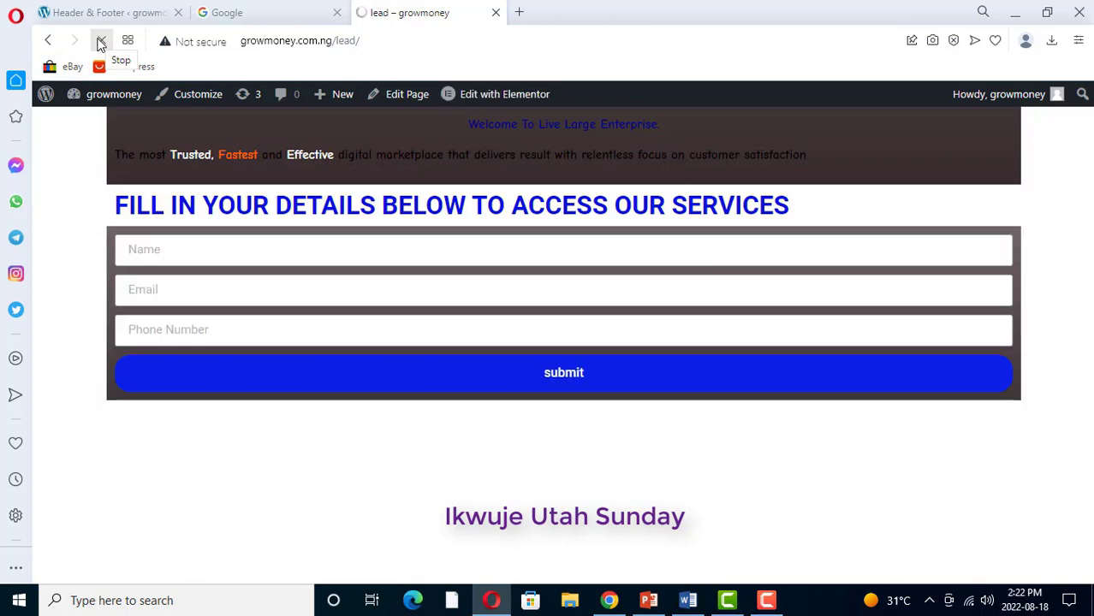
pyautogui.click(143, 252)
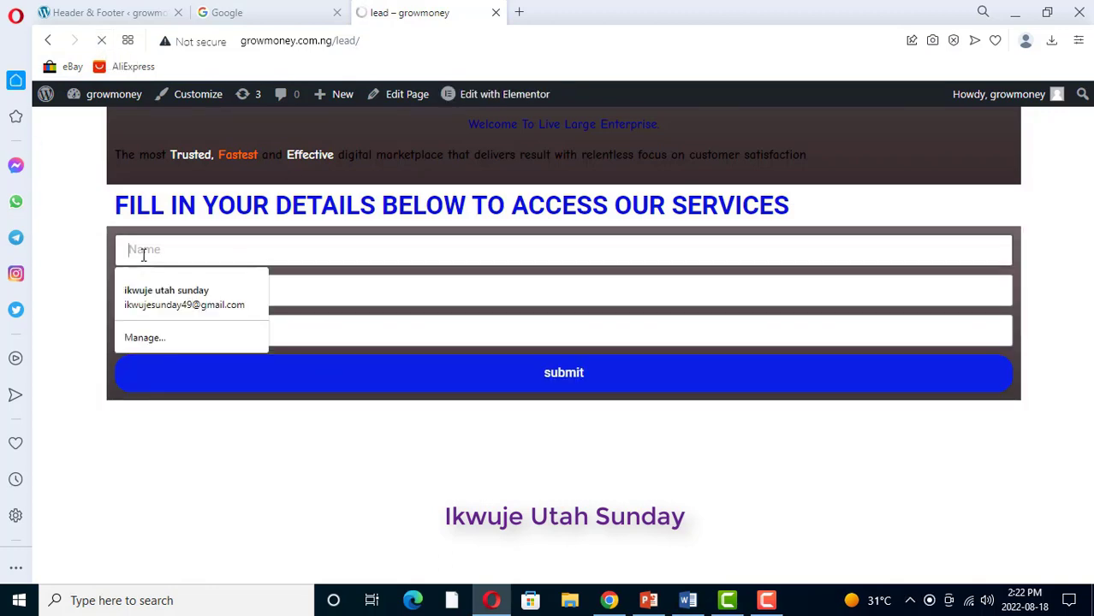
pyautogui.click(150, 291)
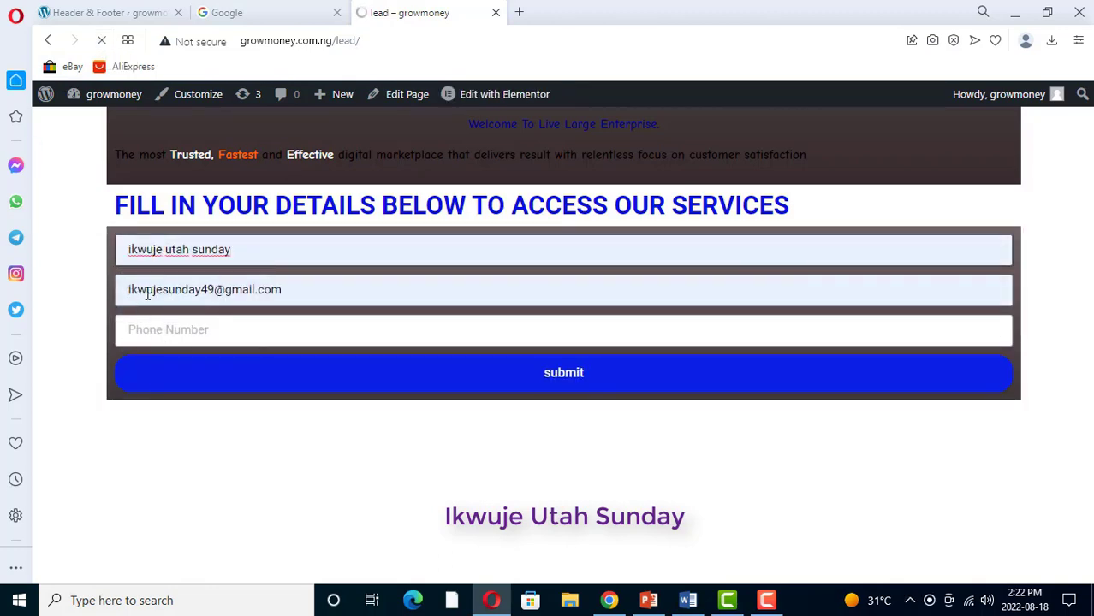
pyautogui.click(137, 327)
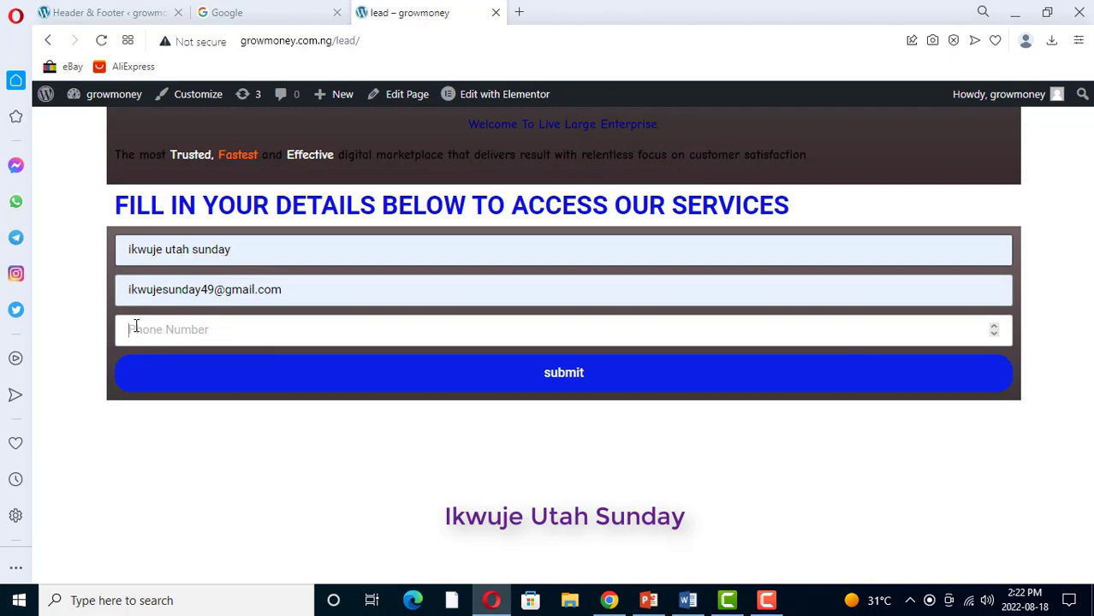
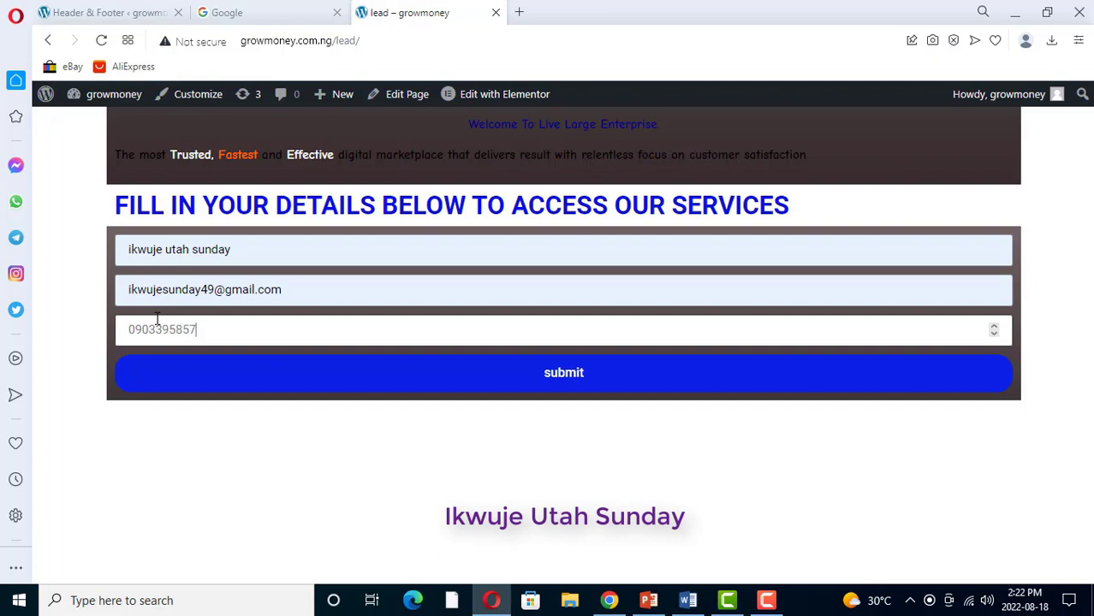
pyautogui.click(570, 377)
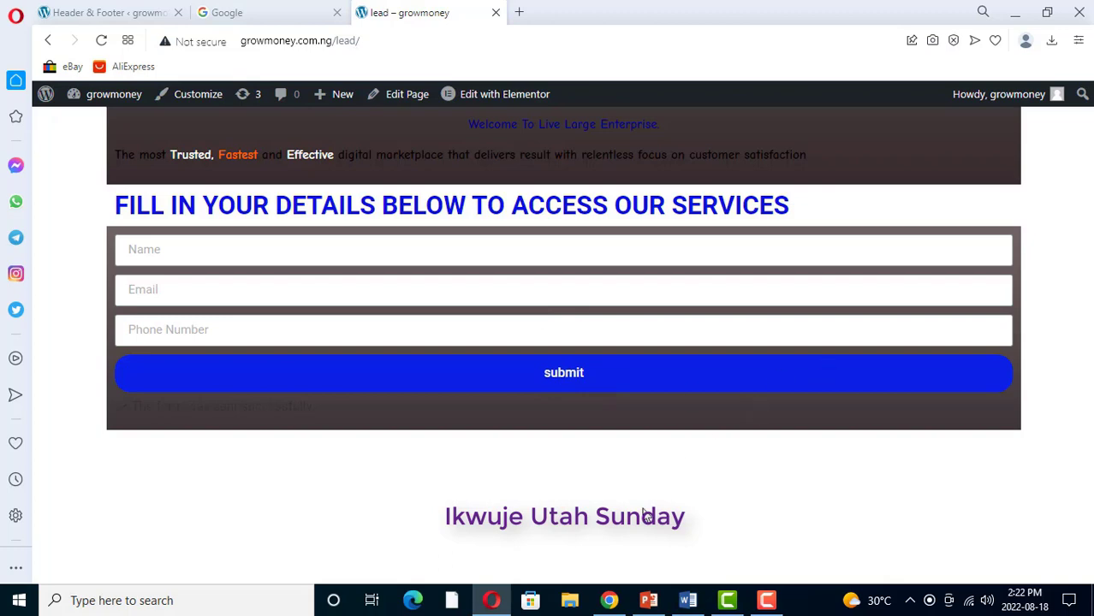
pyautogui.click(609, 600)
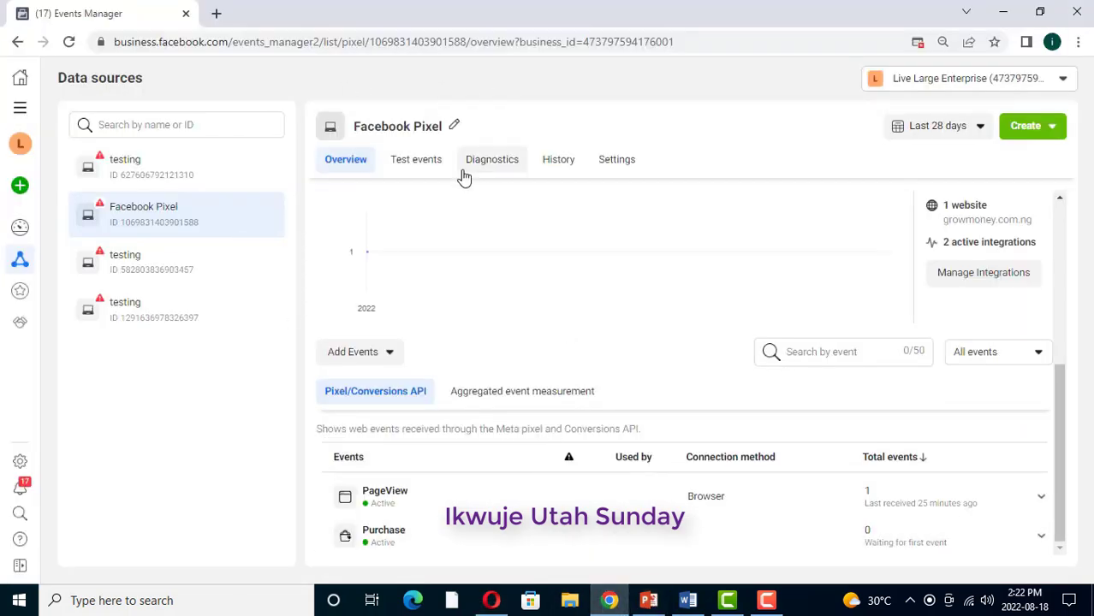
# Step: Reload the Facebook Pixel overview in Events Manager
pyautogui.click(69, 42)
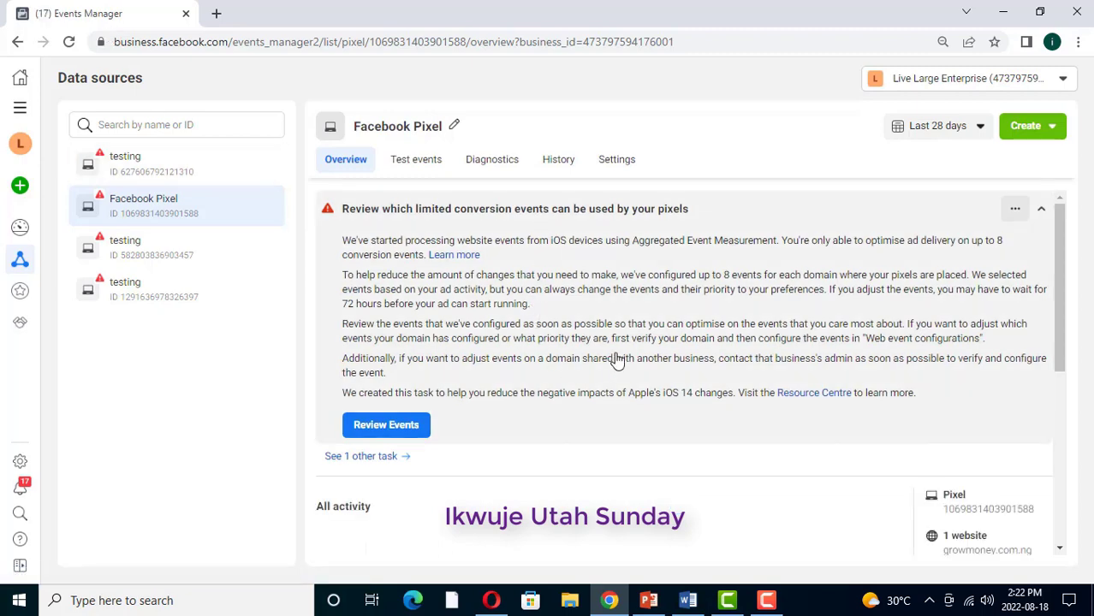
# Step: Scroll down the Overview toward the events table listing Lead, PageView and Purchase
pyautogui.scroll(-5, 616, 359)
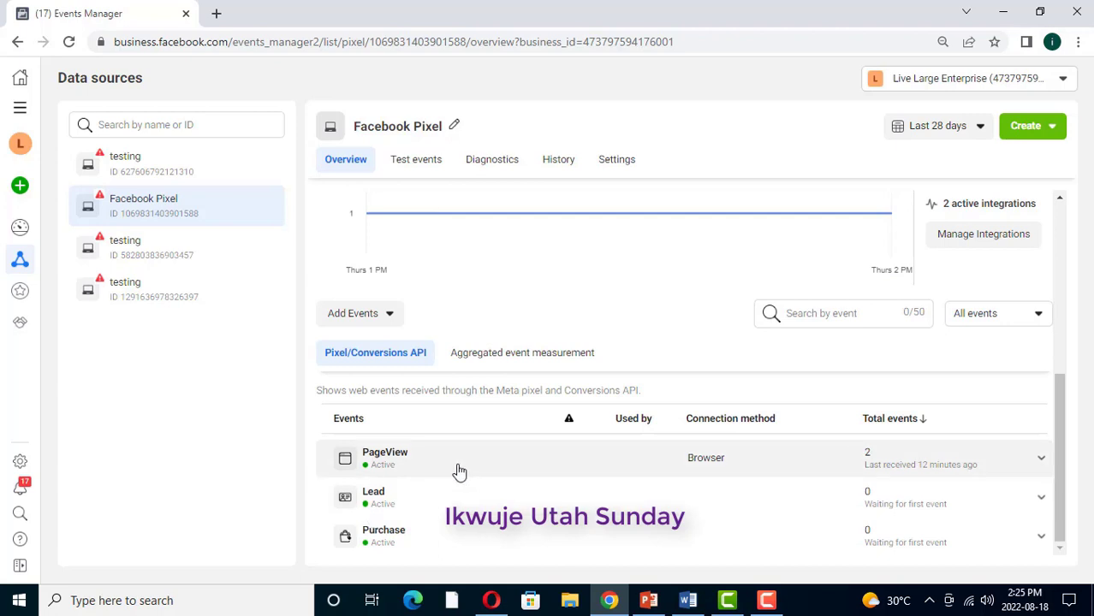
# Step: Launch the pixel's Event Setup Tool and open growmoney.com.ng in it
pyautogui.click(387, 315)
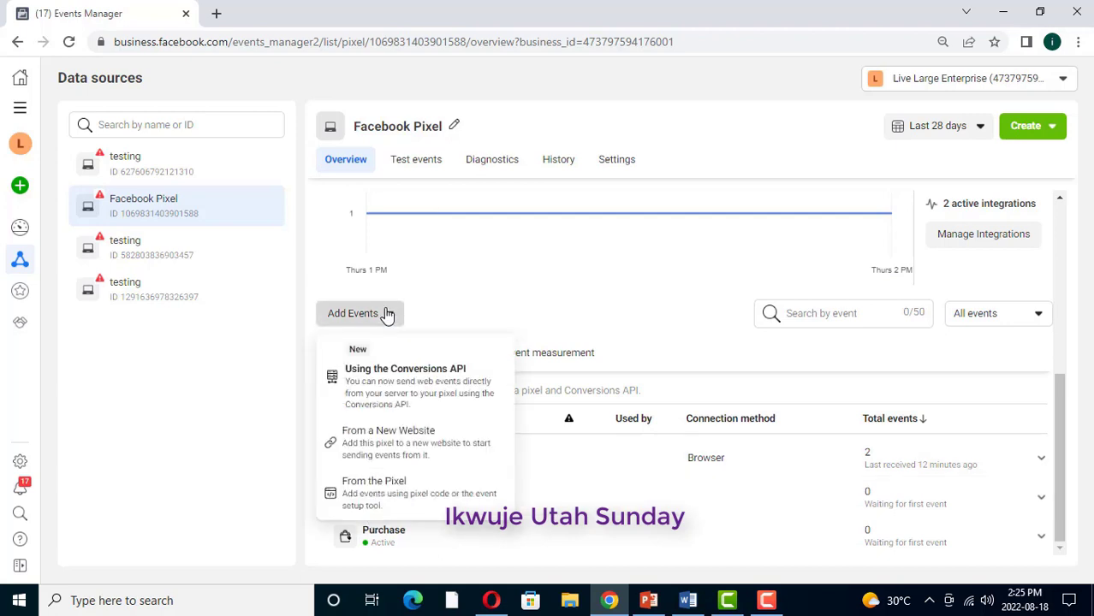
pyautogui.click(375, 494)
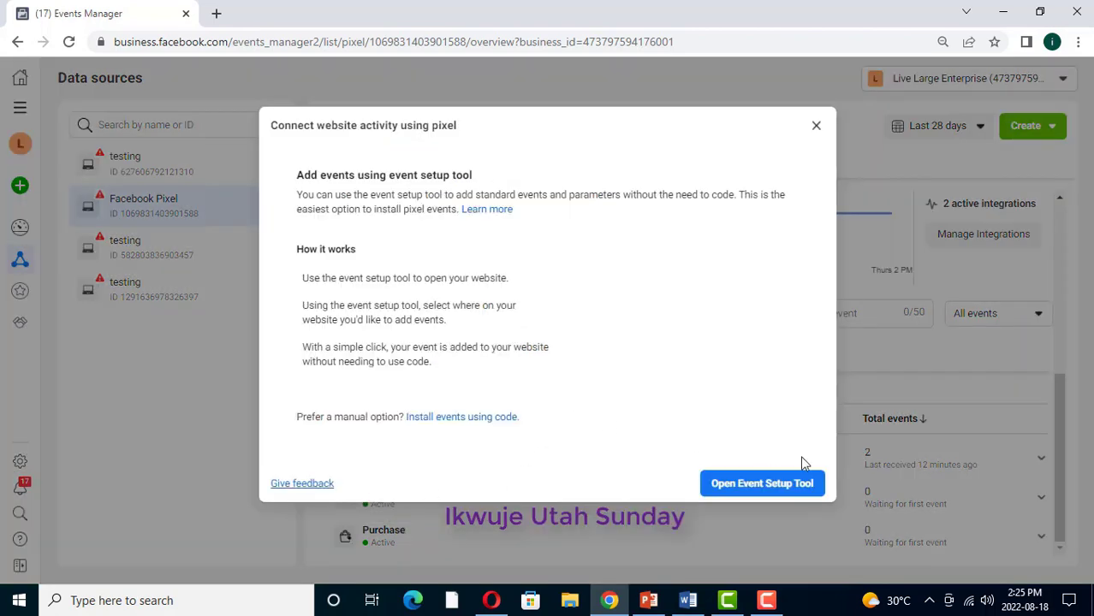
pyautogui.click(771, 483)
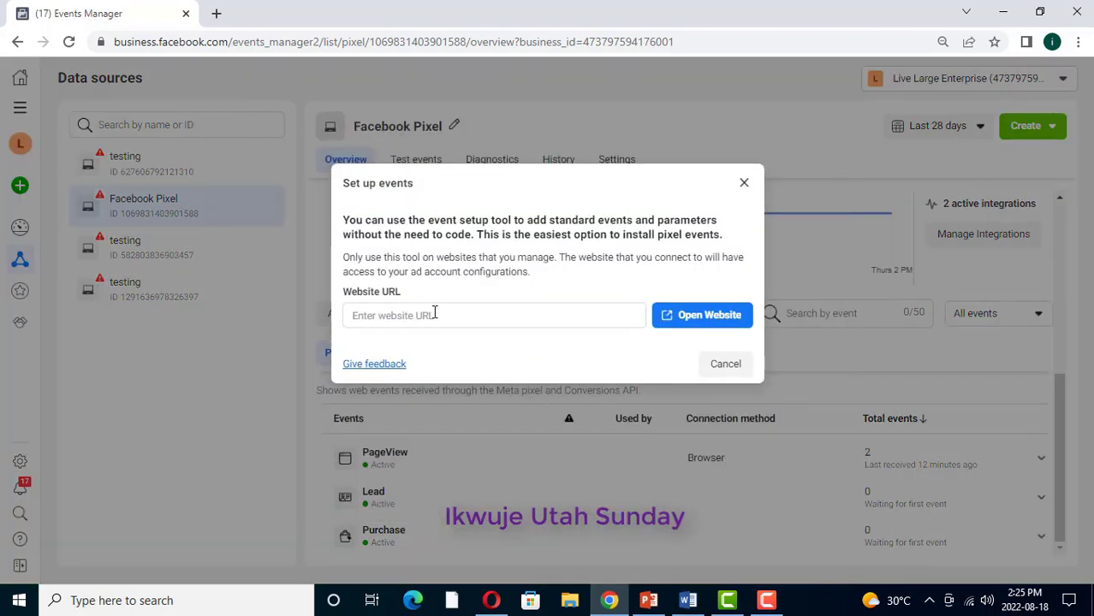
pyautogui.click(442, 314)
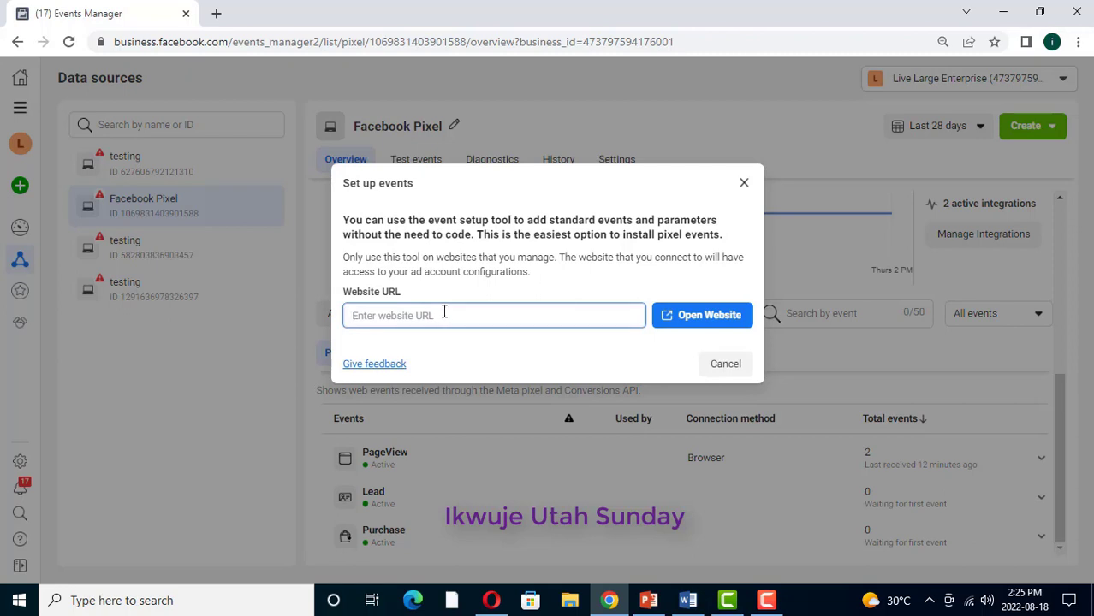
pyautogui.write('growmoney.com.ng')
pyautogui.click(707, 318)
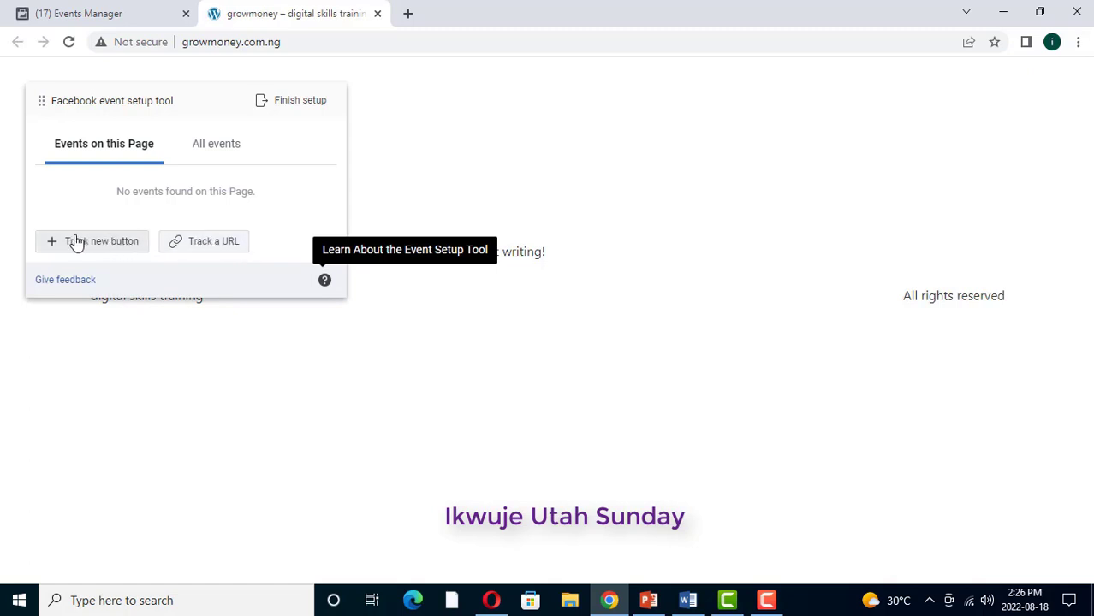
pyautogui.click(206, 243)
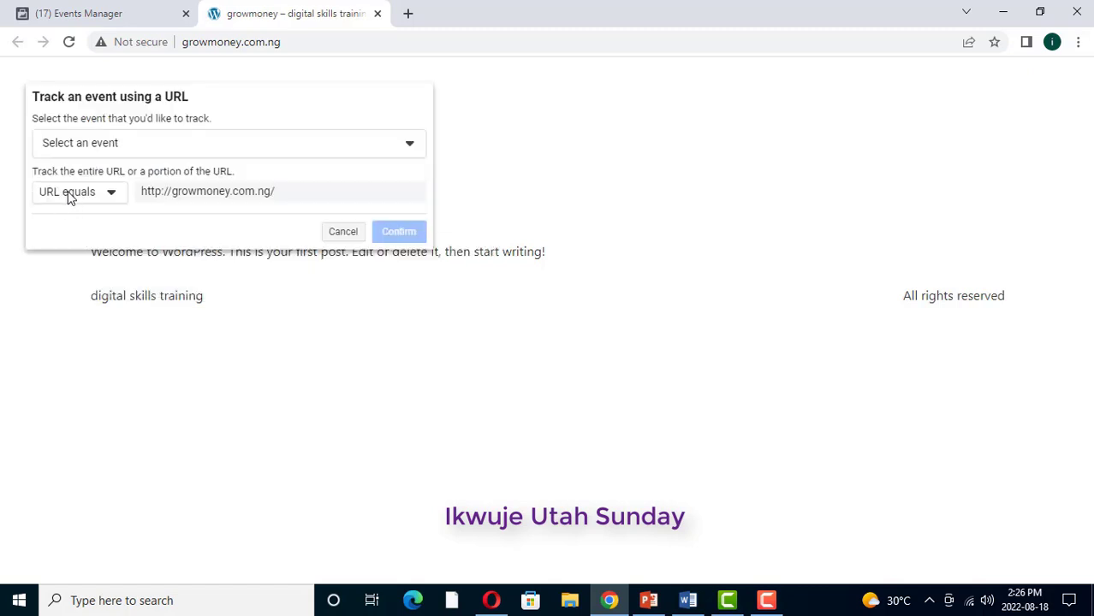
pyautogui.click(111, 193)
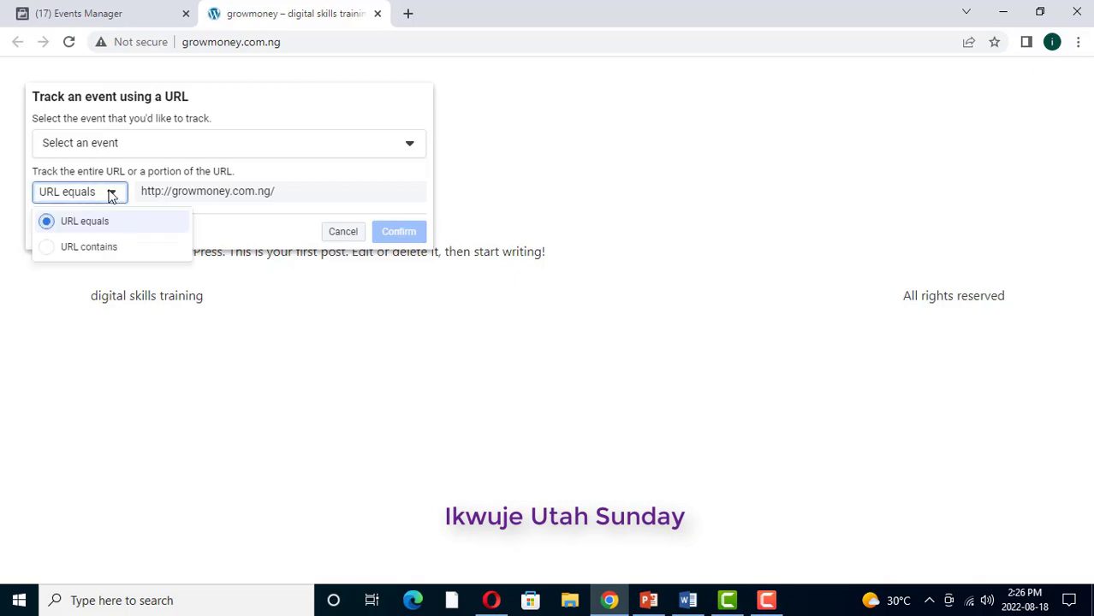
pyautogui.click(82, 223)
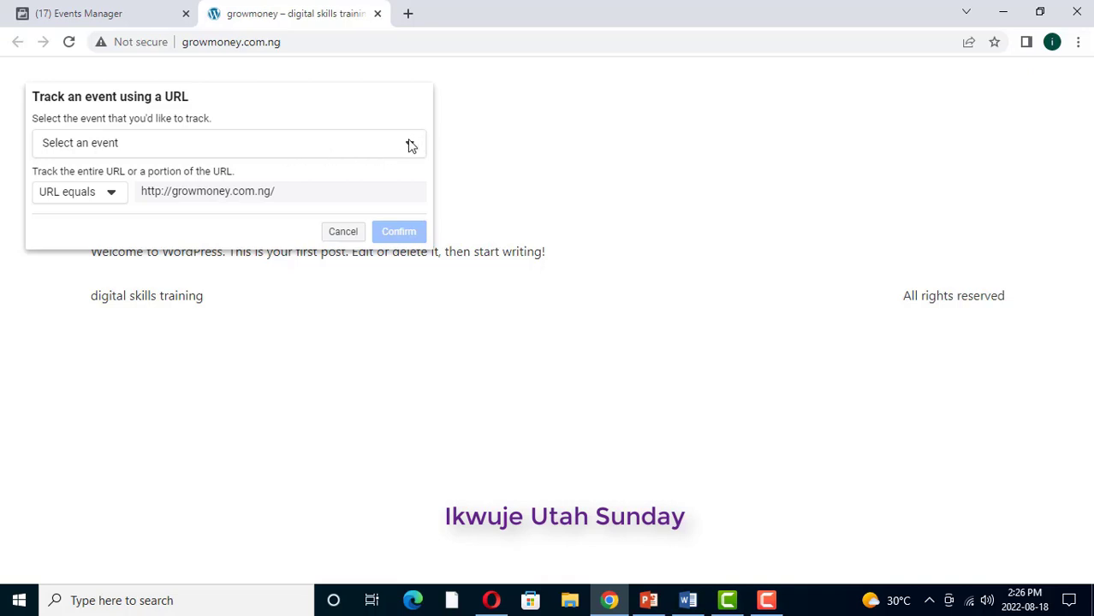
pyautogui.click(410, 145)
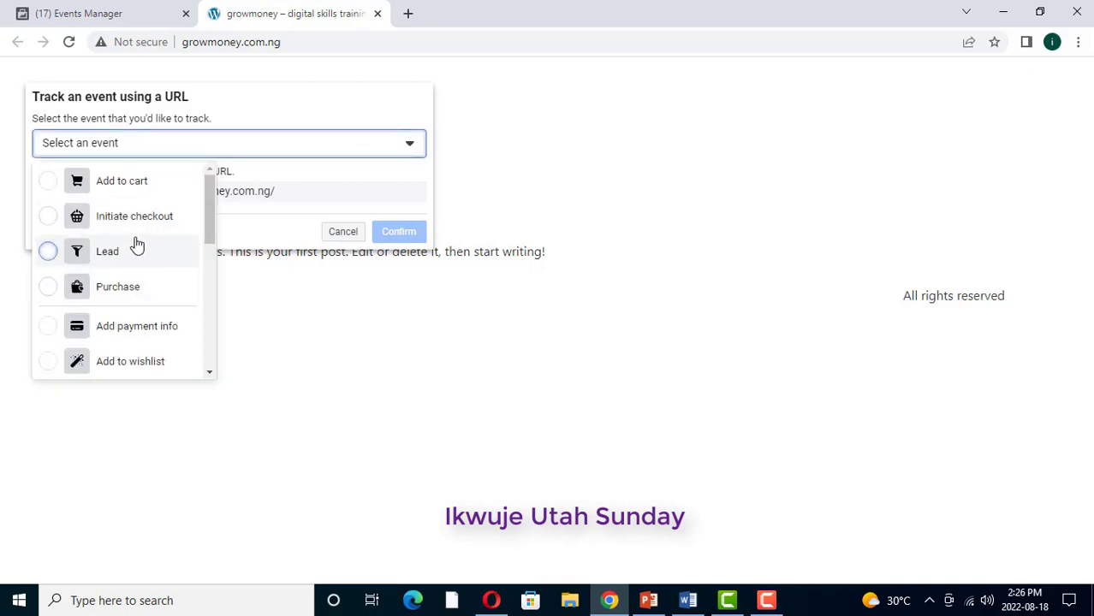
# Step: Track Add to cart on the homepage URL with currency NGN and confirm it
pyautogui.click(134, 182)
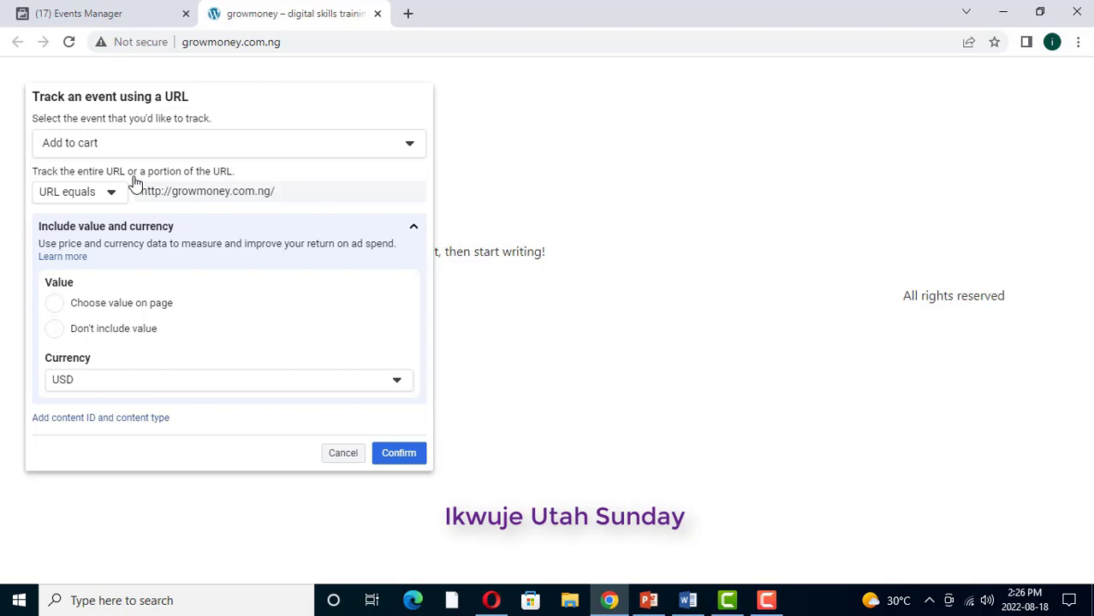
pyautogui.click(394, 380)
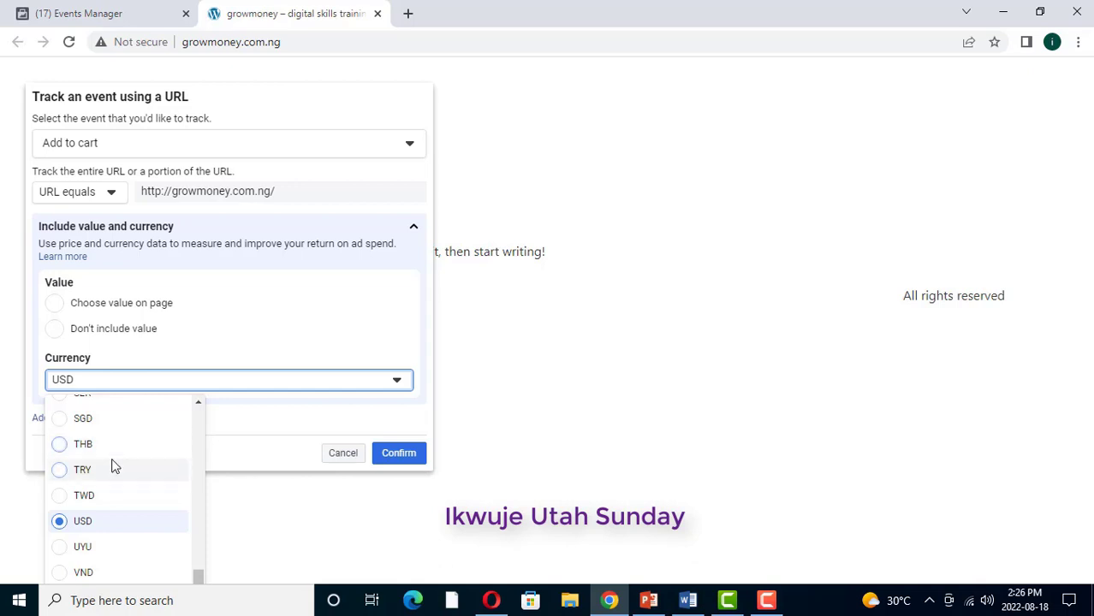
pyautogui.scroll(2, 110, 464)
pyautogui.scroll(1, 110, 464)
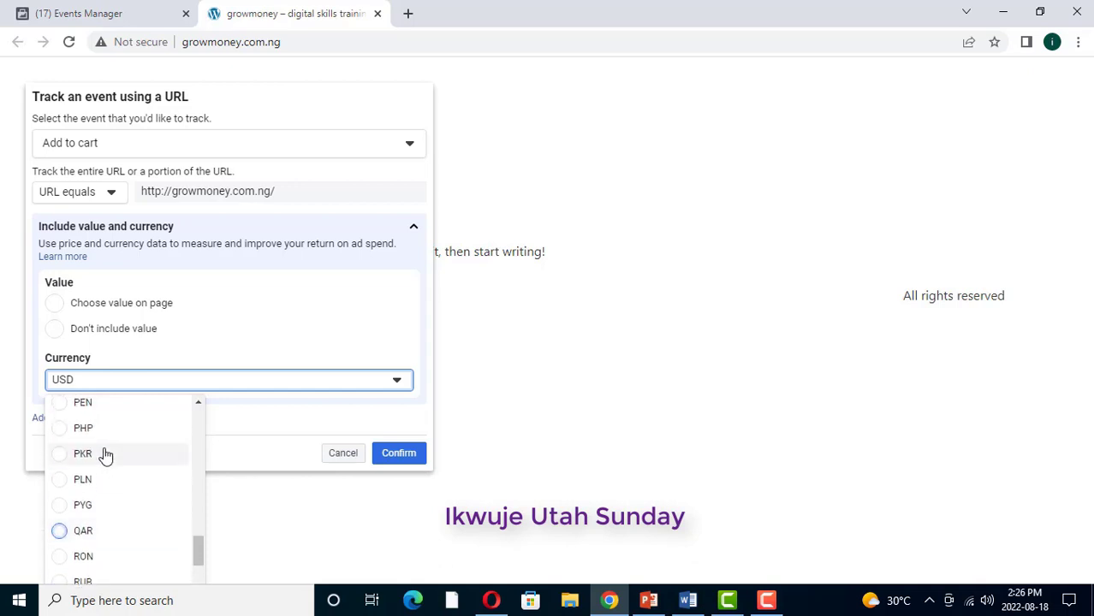
pyautogui.scroll(-3, 108, 491)
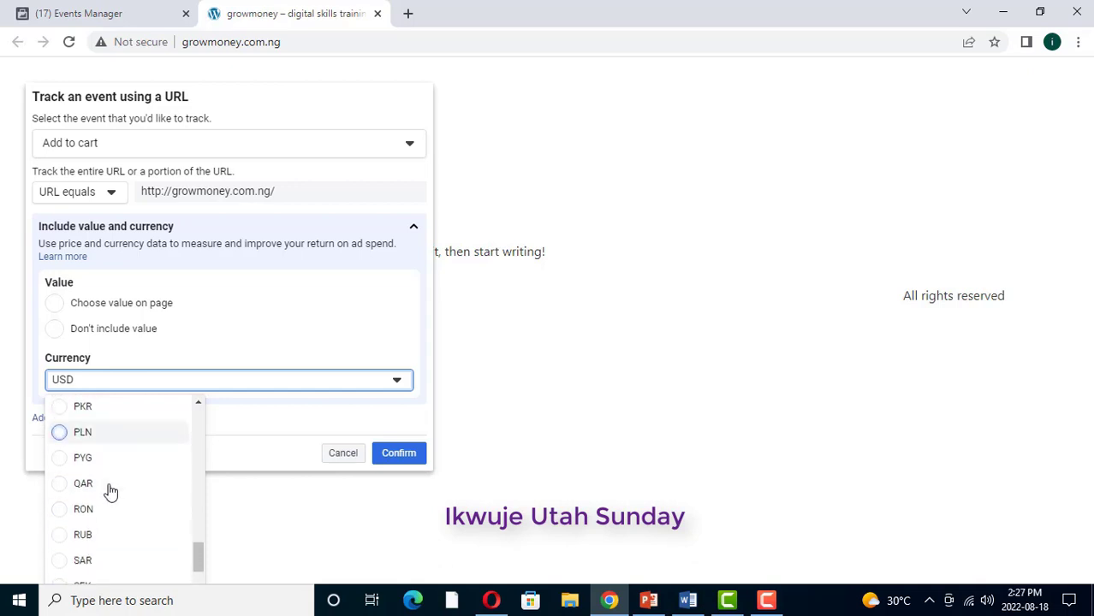
pyautogui.scroll(6, 110, 490)
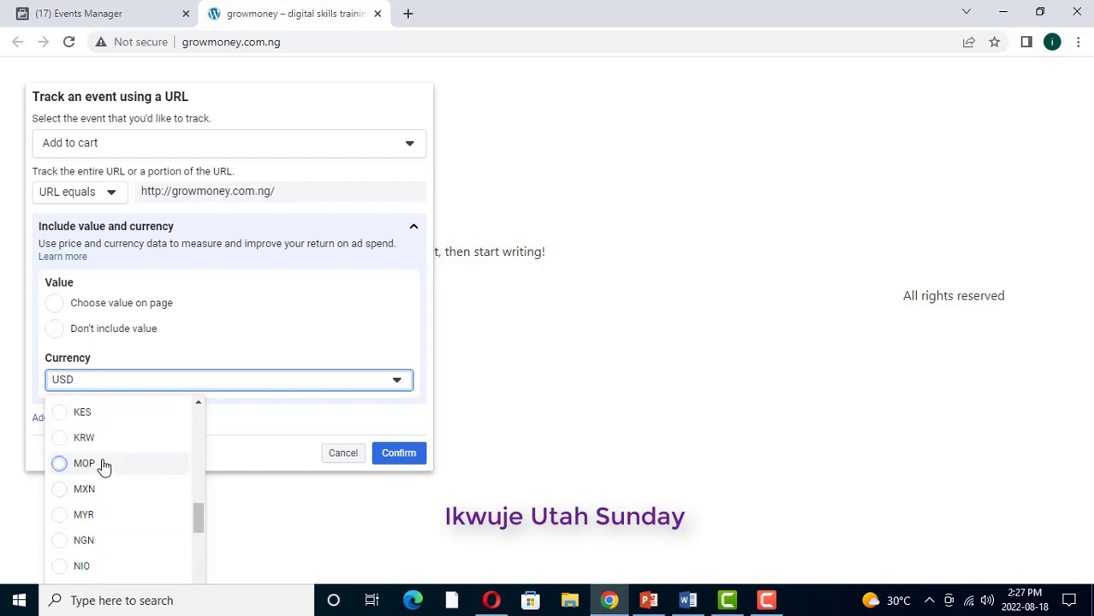
pyautogui.click(60, 543)
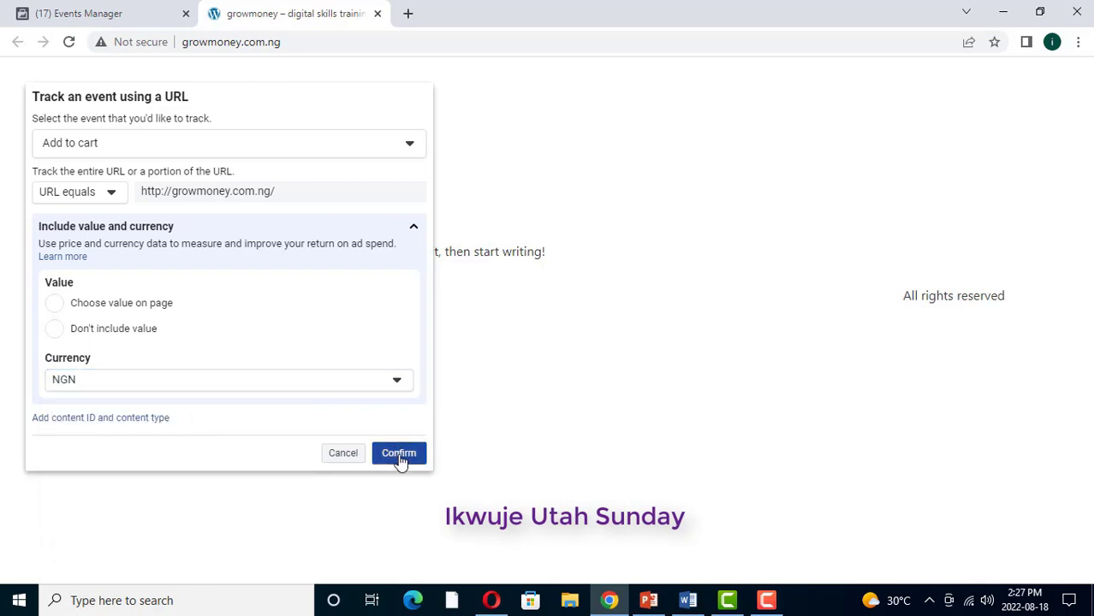
pyautogui.click(403, 457)
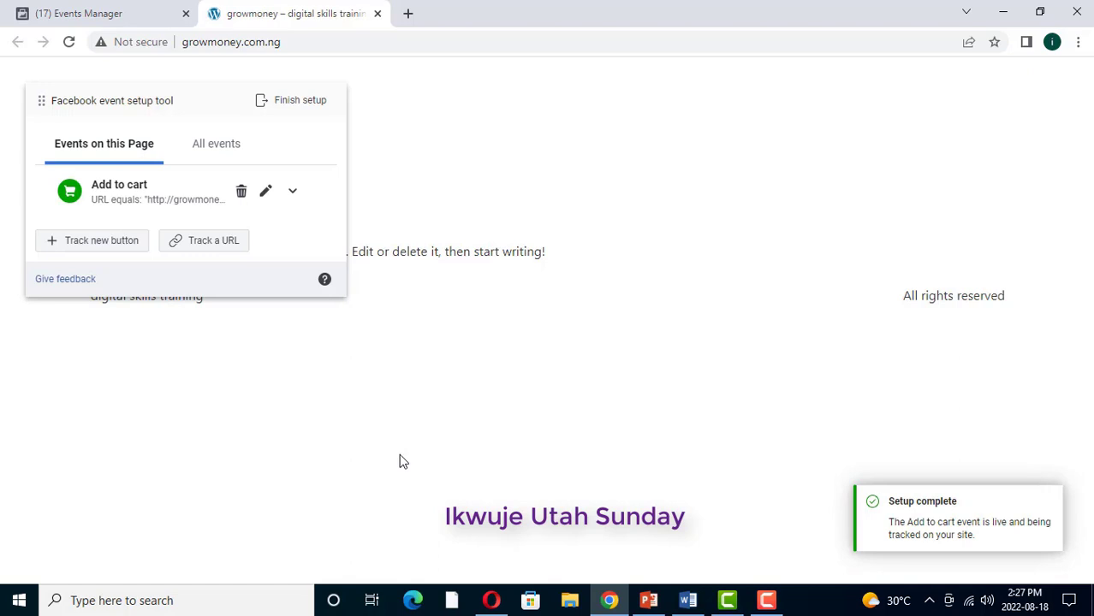
# Step: Finish the event setup, answer the survey Yes, and close the site tab
pyautogui.click(306, 102)
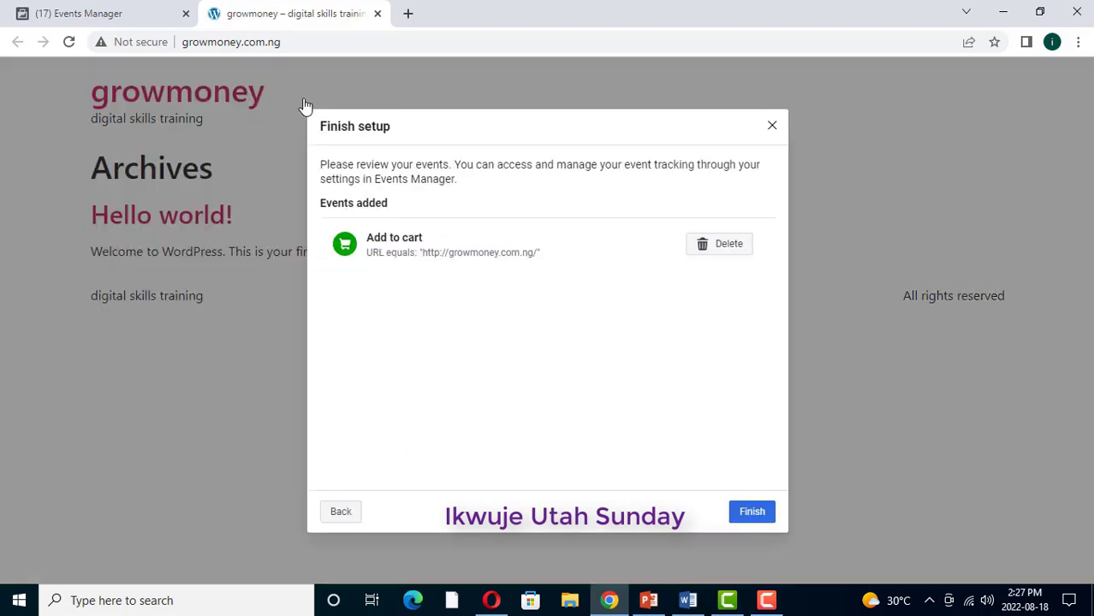
pyautogui.click(752, 512)
pyautogui.click(503, 306)
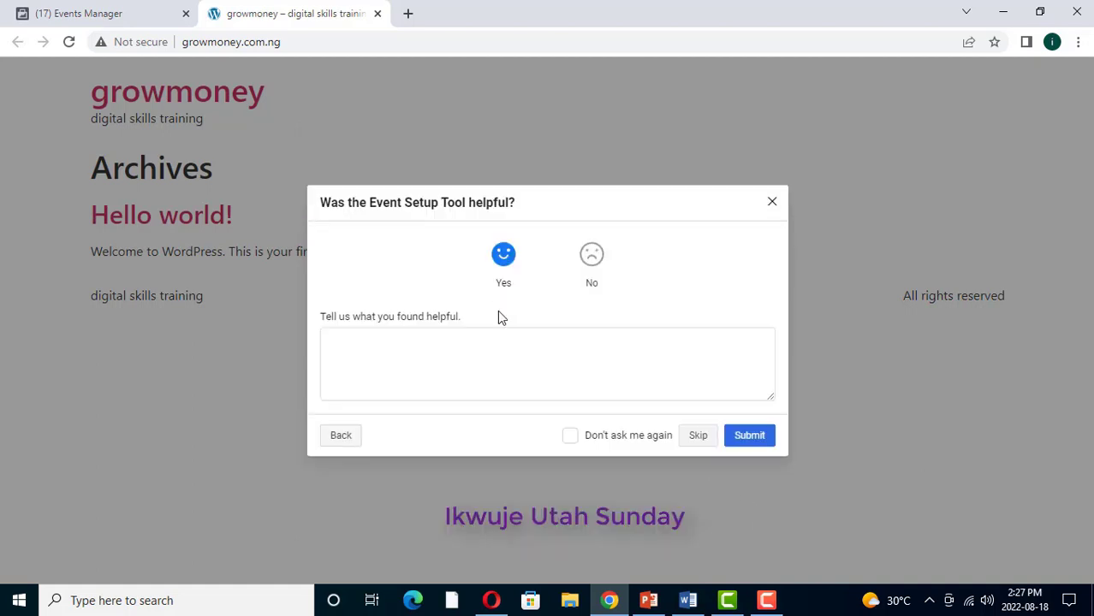
pyautogui.click(749, 436)
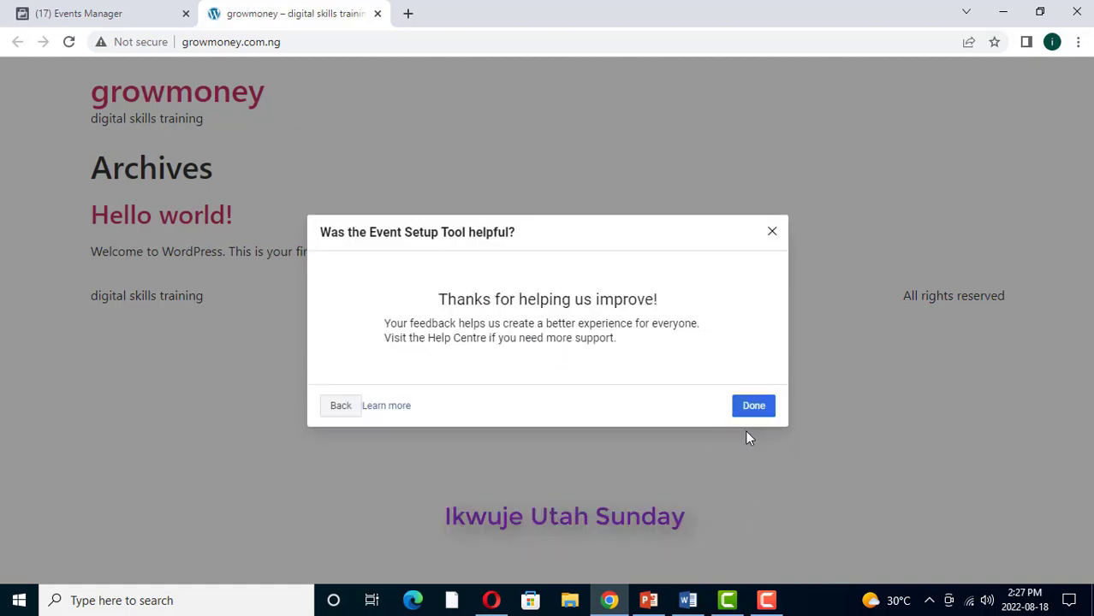
pyautogui.click(753, 406)
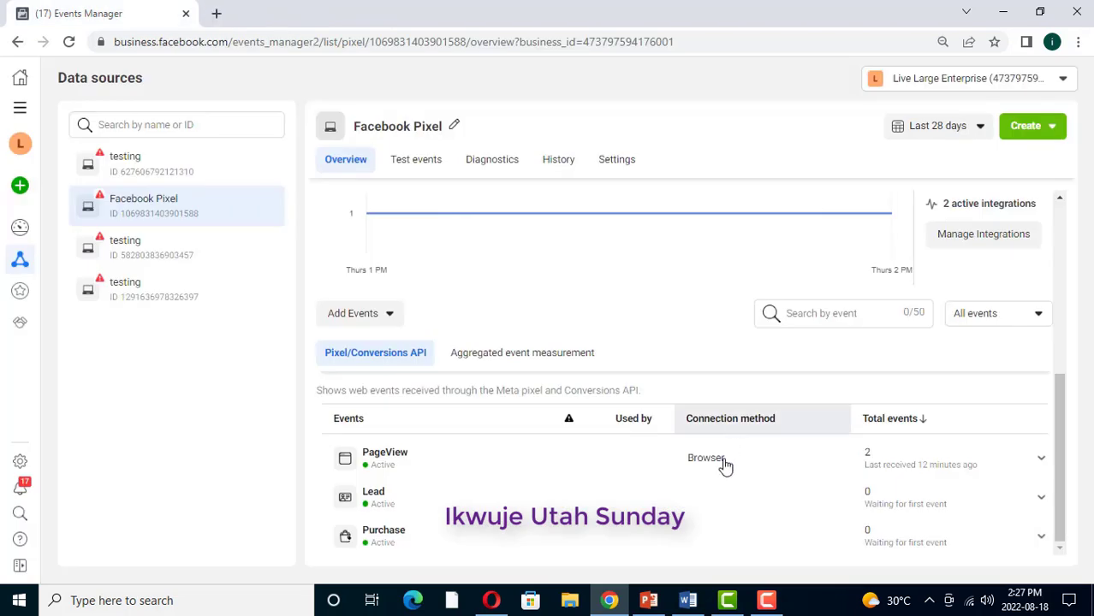
# Step: Load growmoney.com.ng in a new Opera tab, then return to Events Manager in Chrome
pyautogui.click(493, 603)
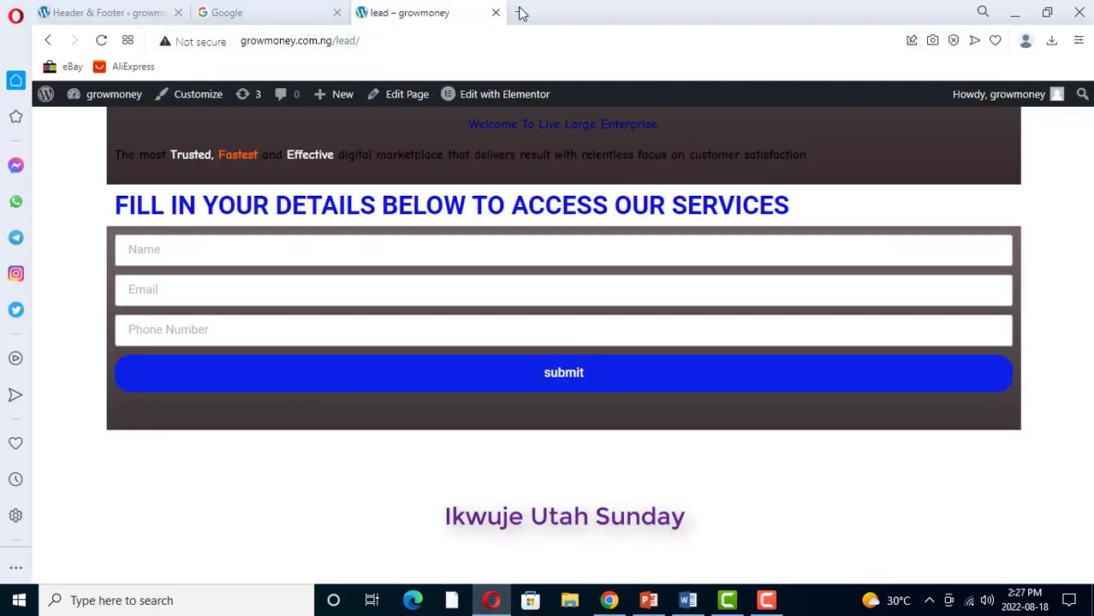
pyautogui.click(522, 13)
pyautogui.write('g')
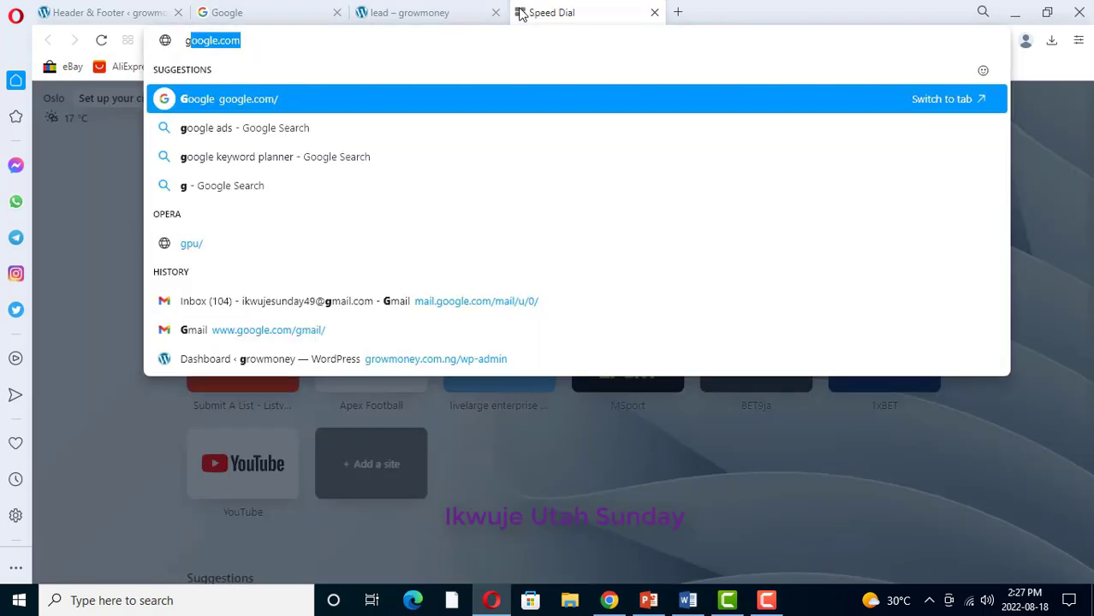
pyautogui.write('r')
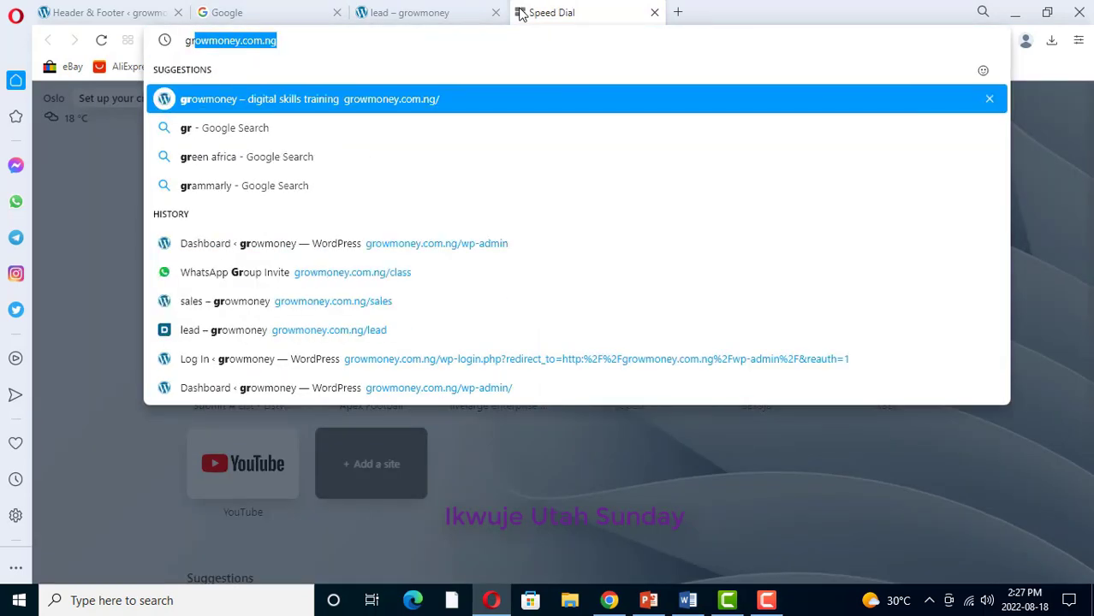
pyautogui.press('Return')
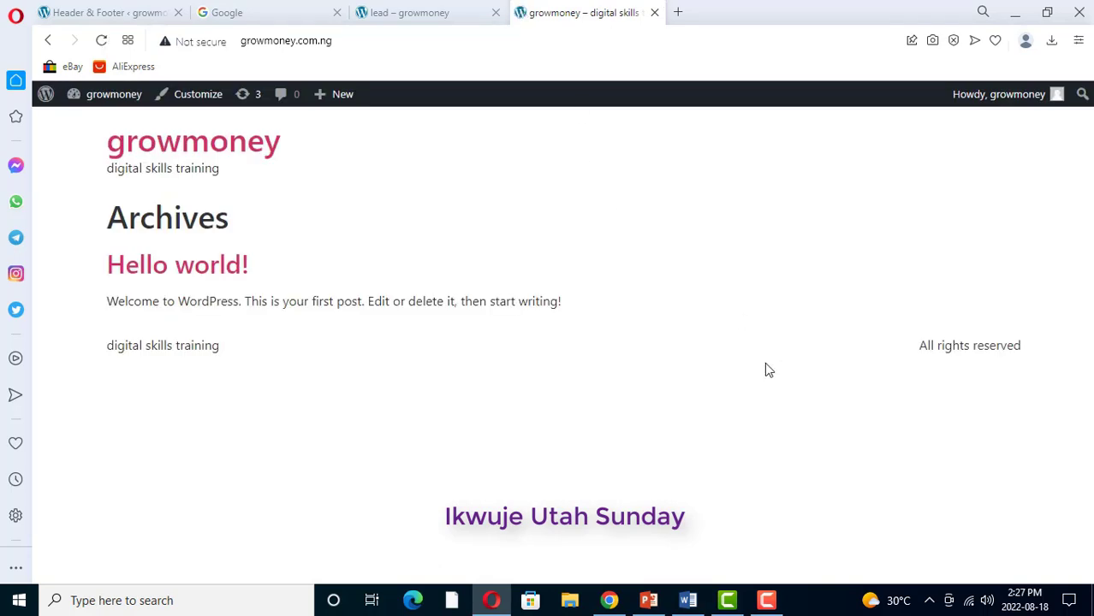
pyautogui.click(609, 600)
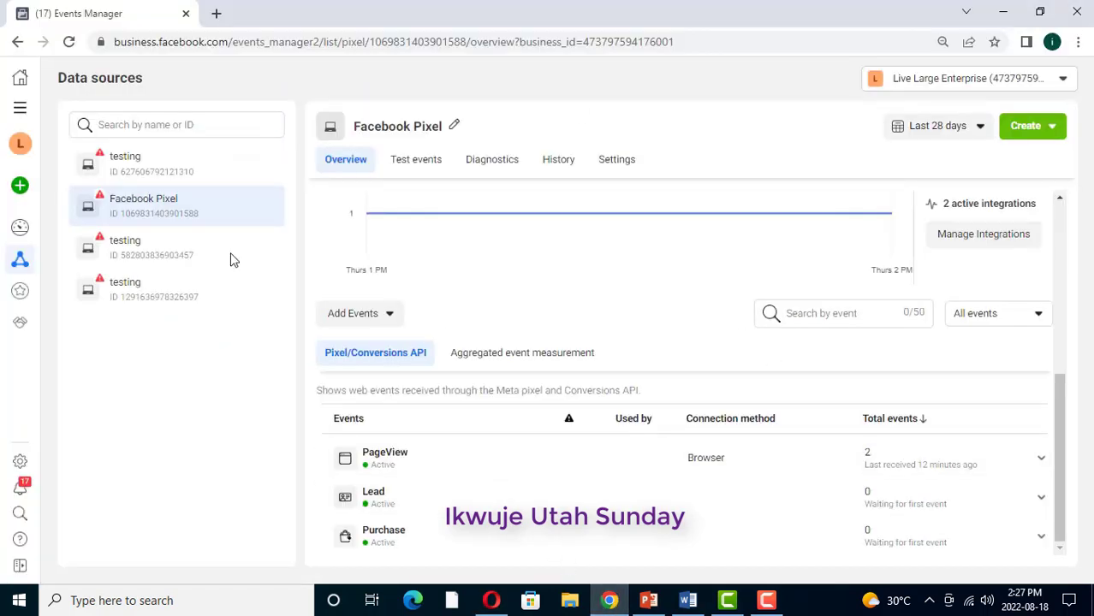
# Step: Reload the pixel overview and scroll down to the events table listing Add to cart
pyautogui.click(69, 43)
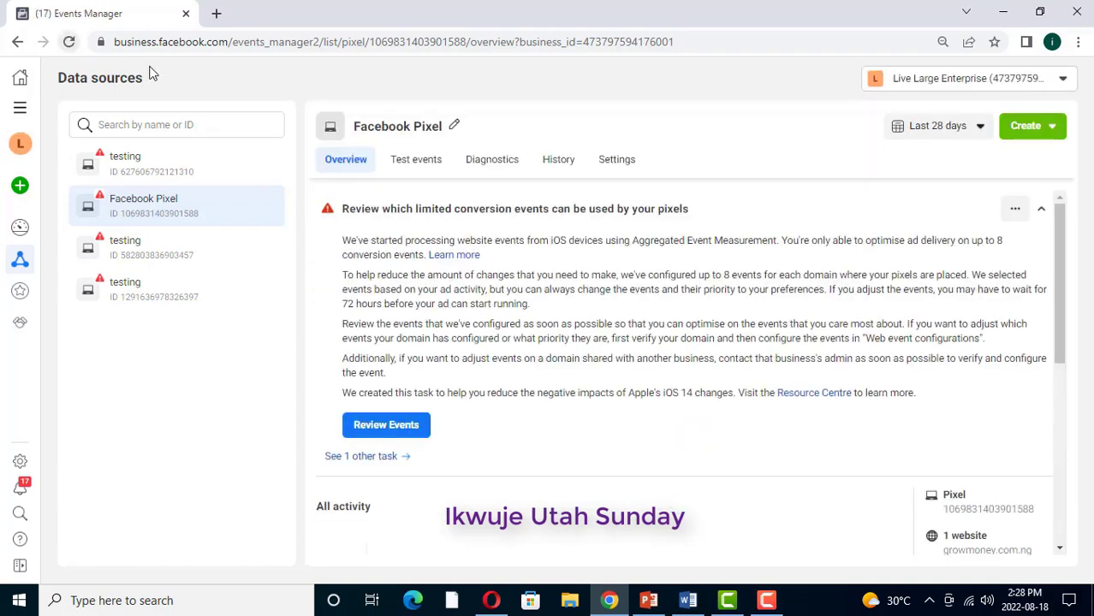
pyautogui.scroll(-5, 511, 356)
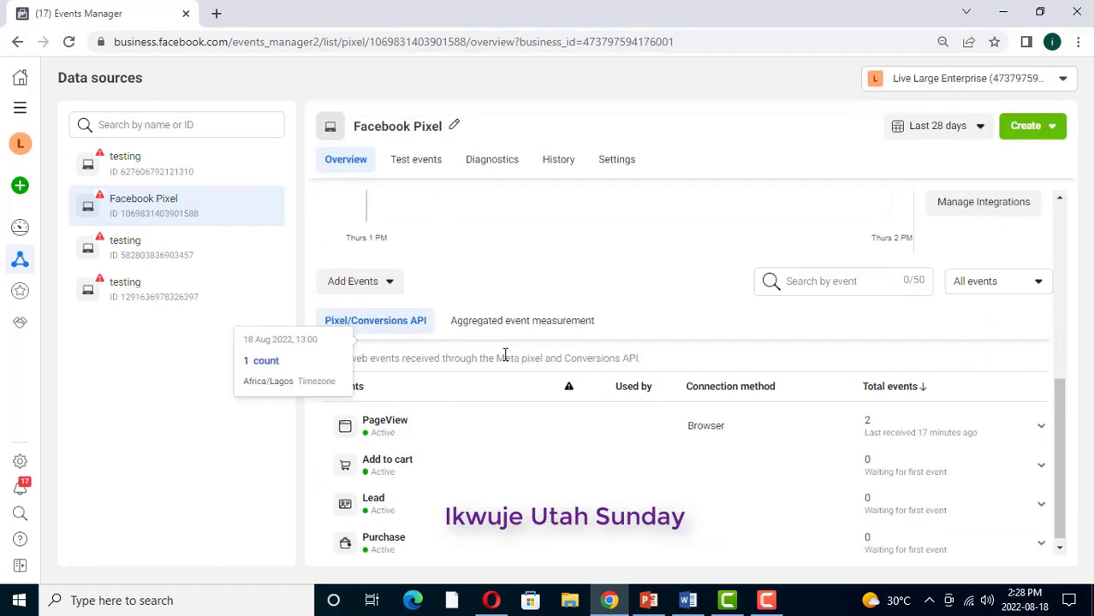